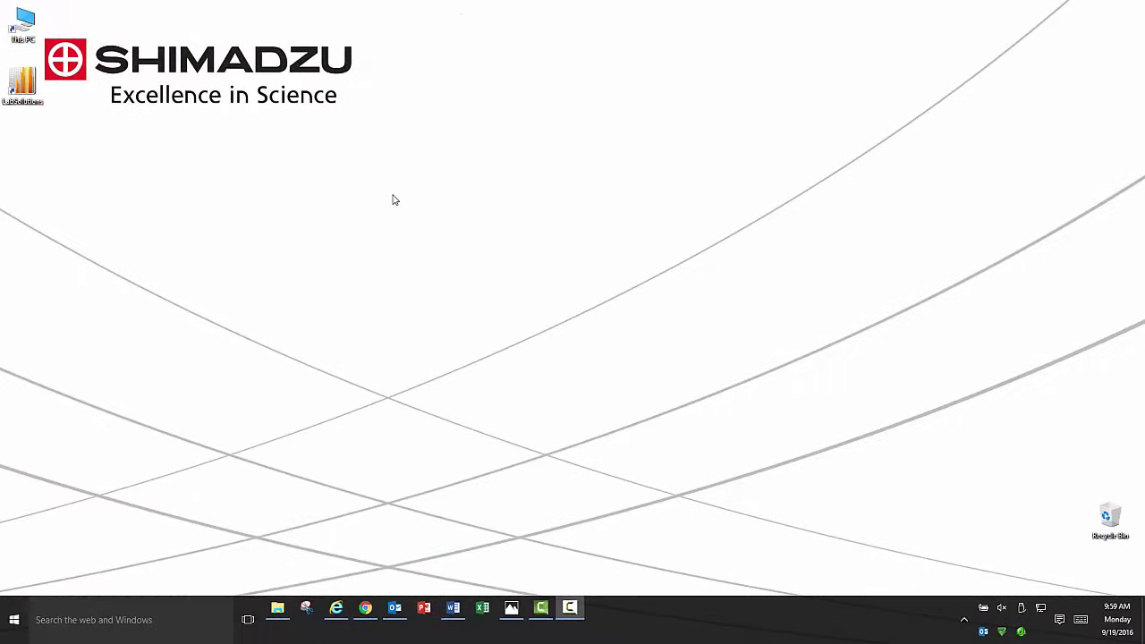
# Launch LabSolutions from the desktop and log in as System Administrator.
pyautogui.click(25, 89)
pyautogui.doubleClick(27, 89)
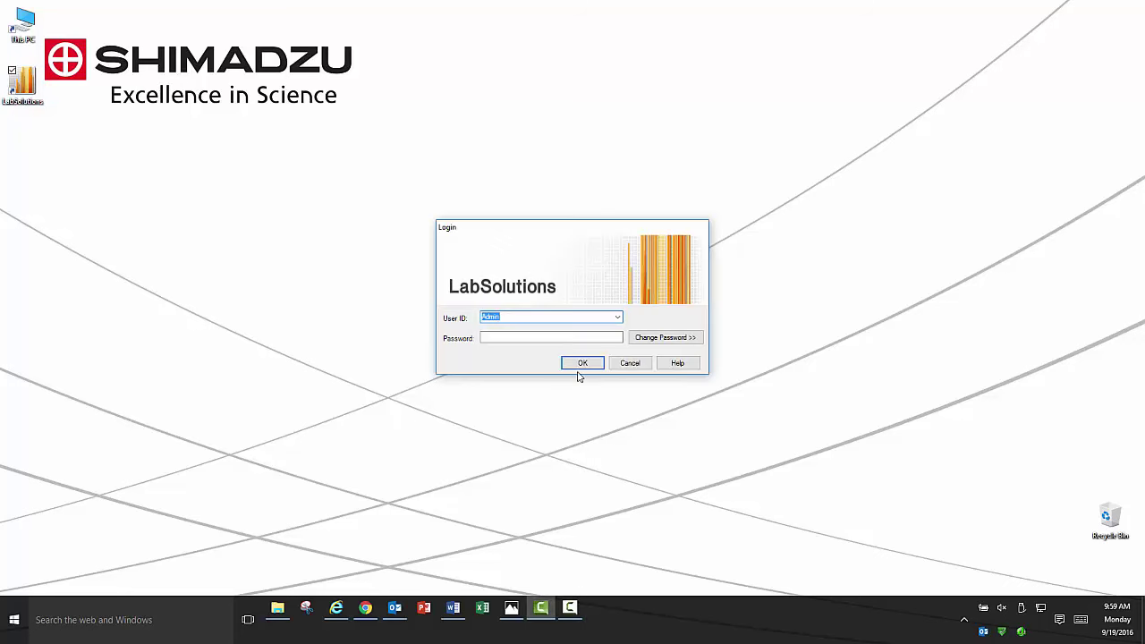
pyautogui.click(583, 364)
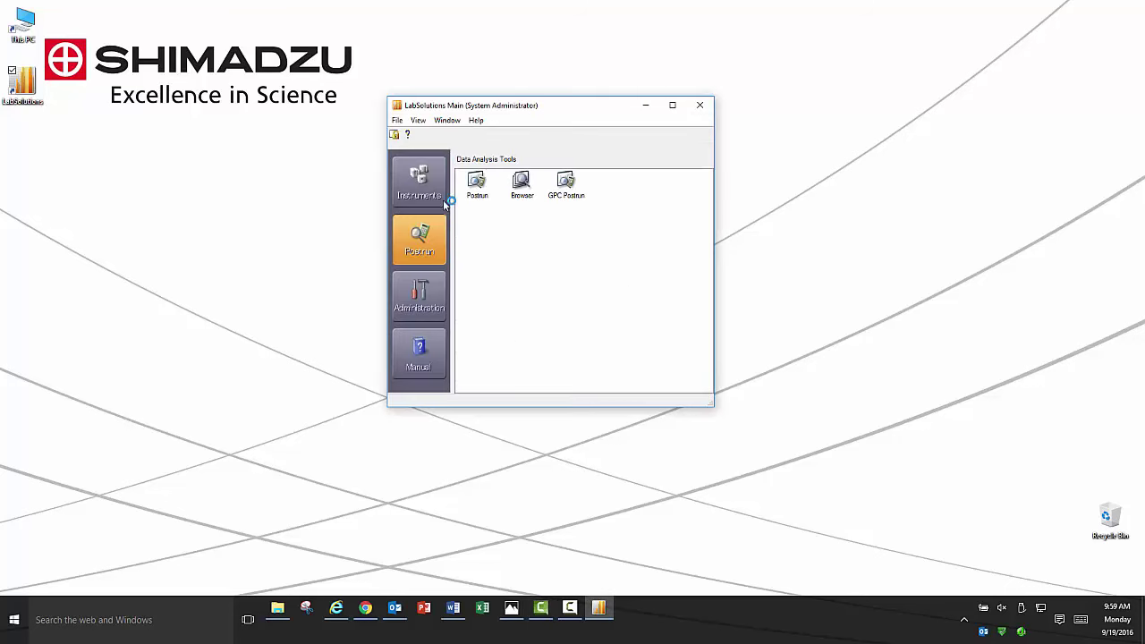
# Browse the Instruments, Administration and Manual pages, then select Postrun under Data Analysis Tools.
pyautogui.click(430, 188)
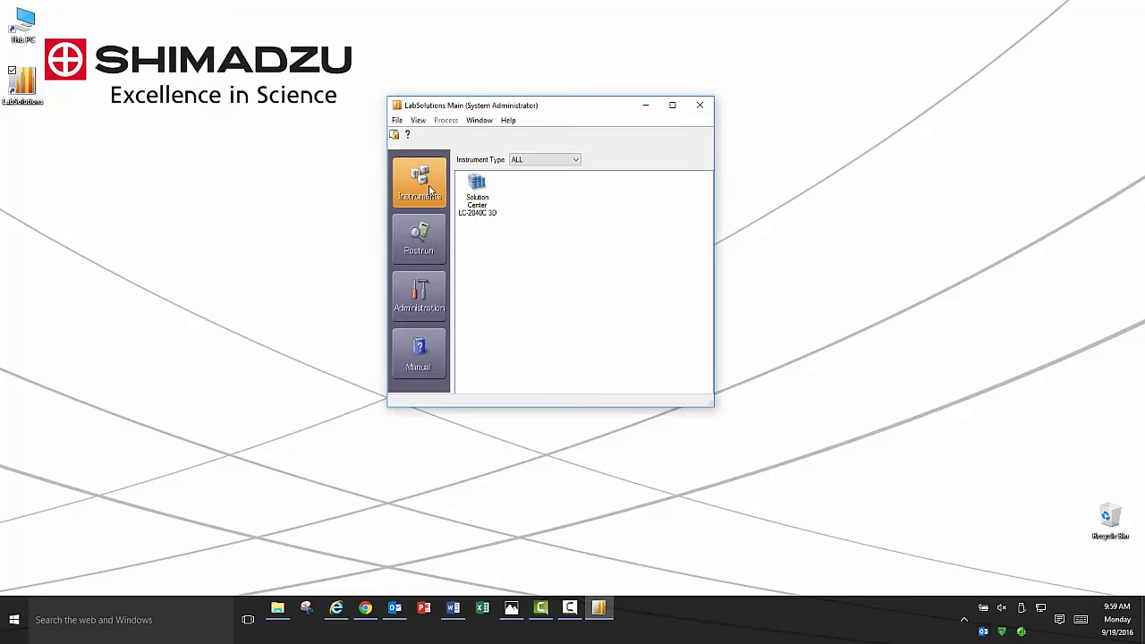
pyautogui.click(423, 235)
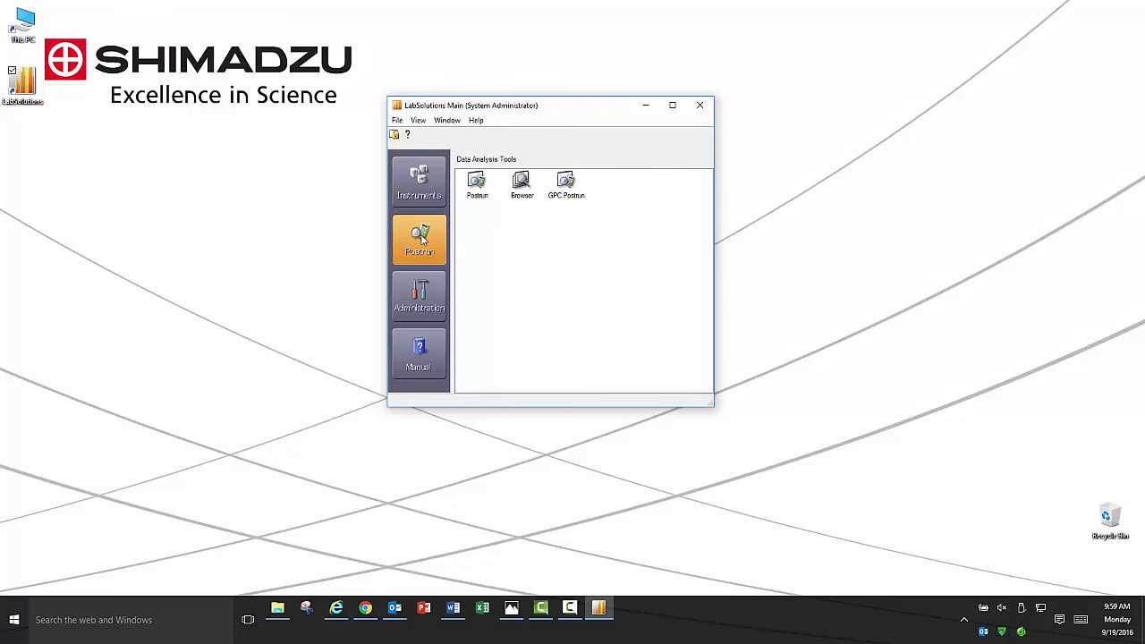
pyautogui.click(422, 290)
pyautogui.click(428, 351)
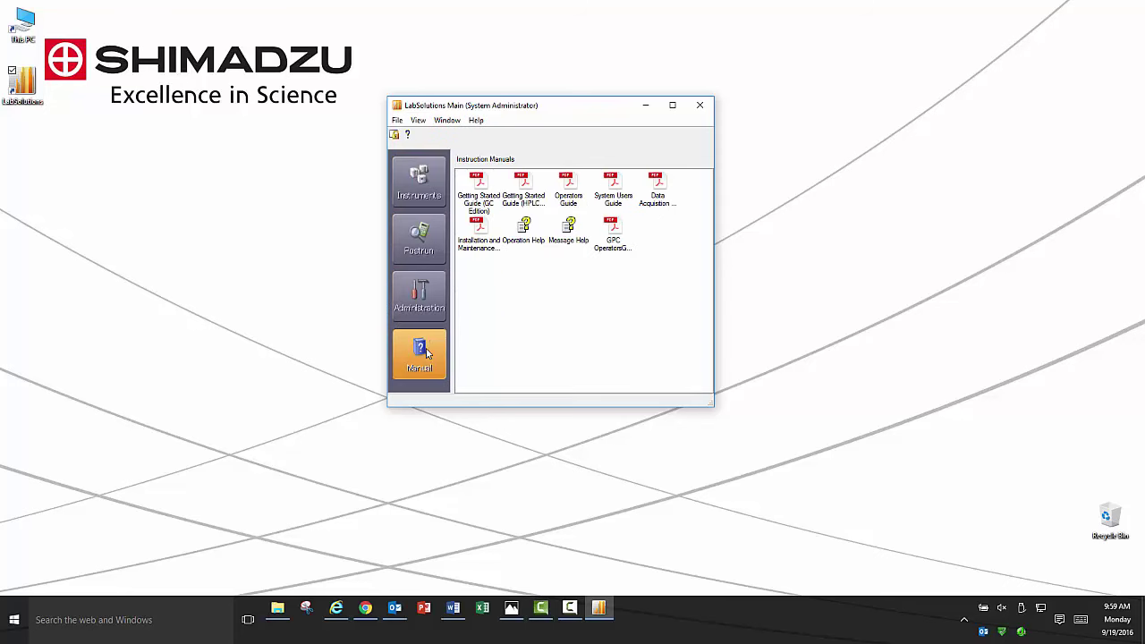
pyautogui.click(424, 248)
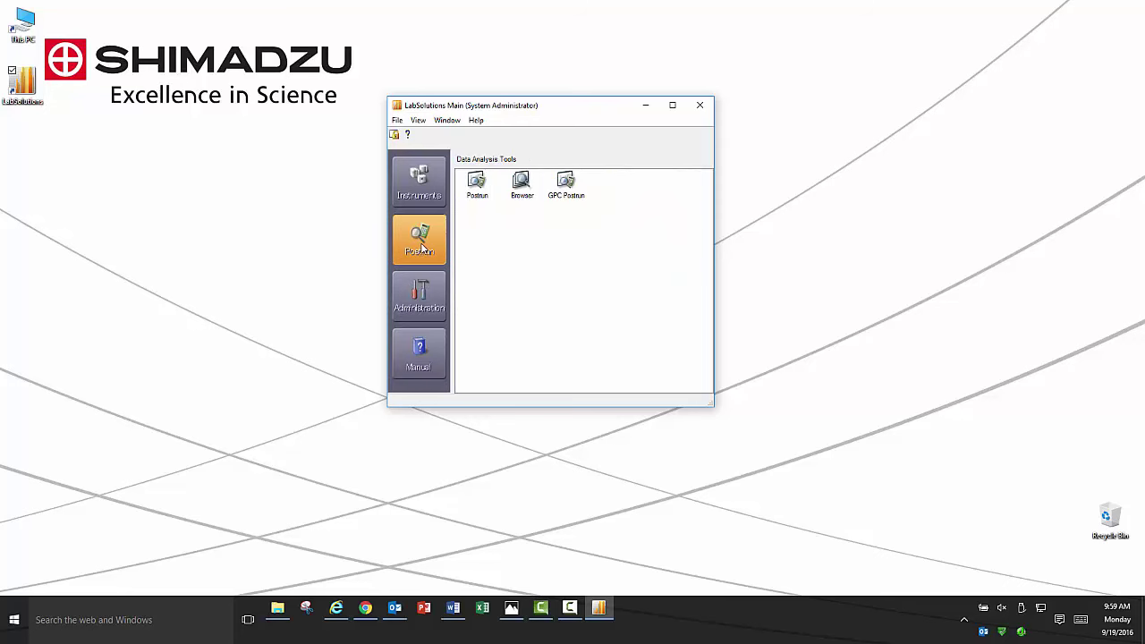
pyautogui.click(476, 192)
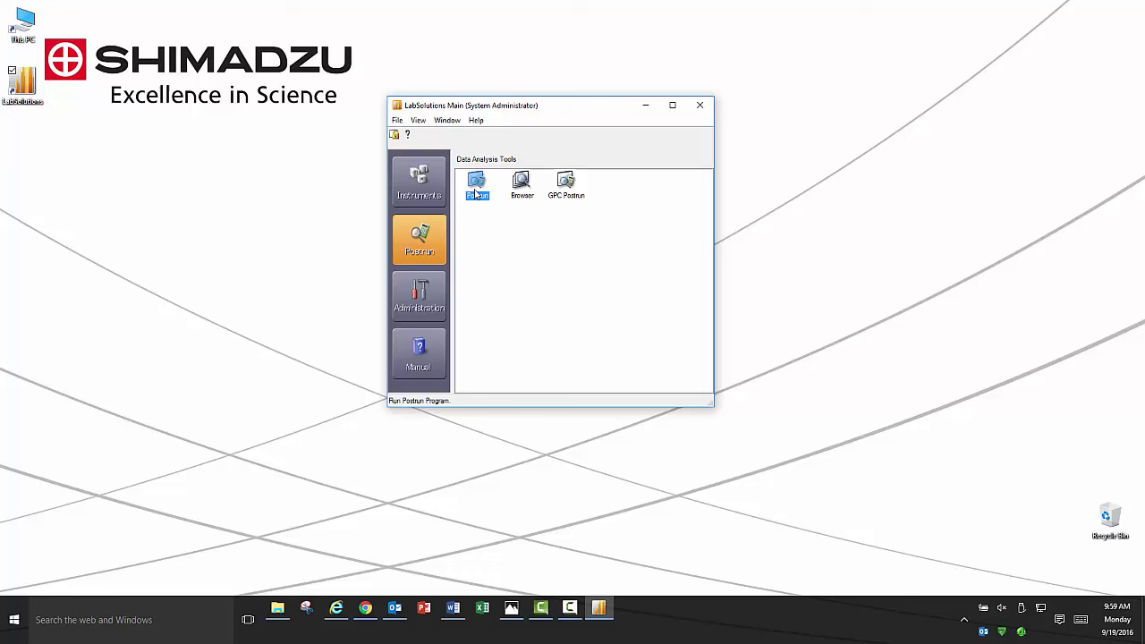
# Start Postrun Analysis and show the Main group of postrun tools in the assistant bar.
pyautogui.doubleClick(477, 193)
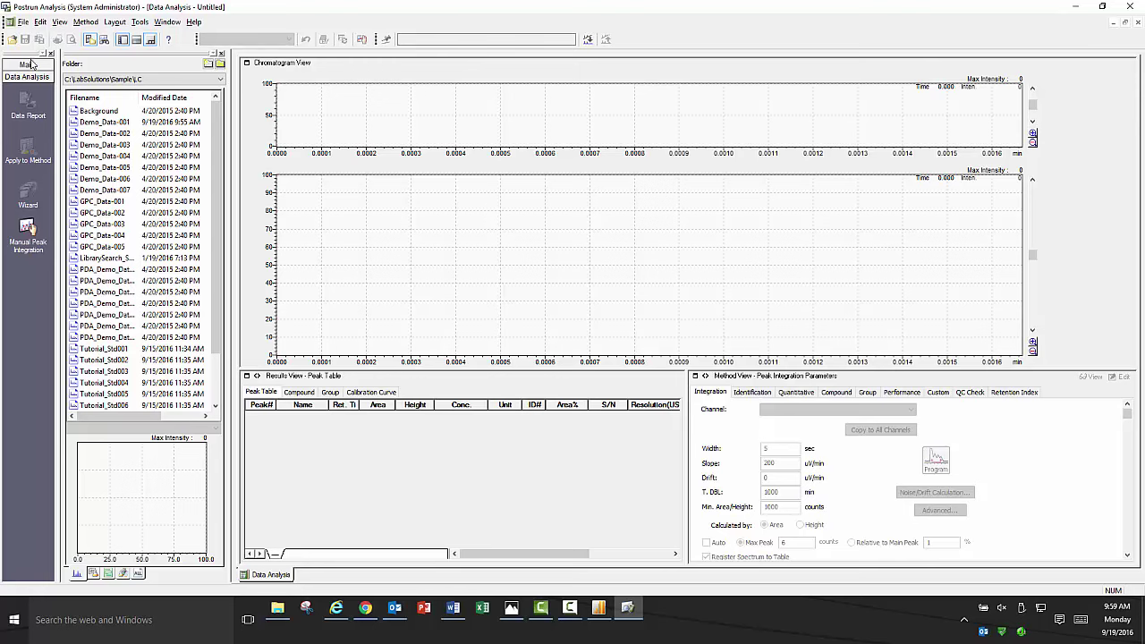
pyautogui.click(28, 66)
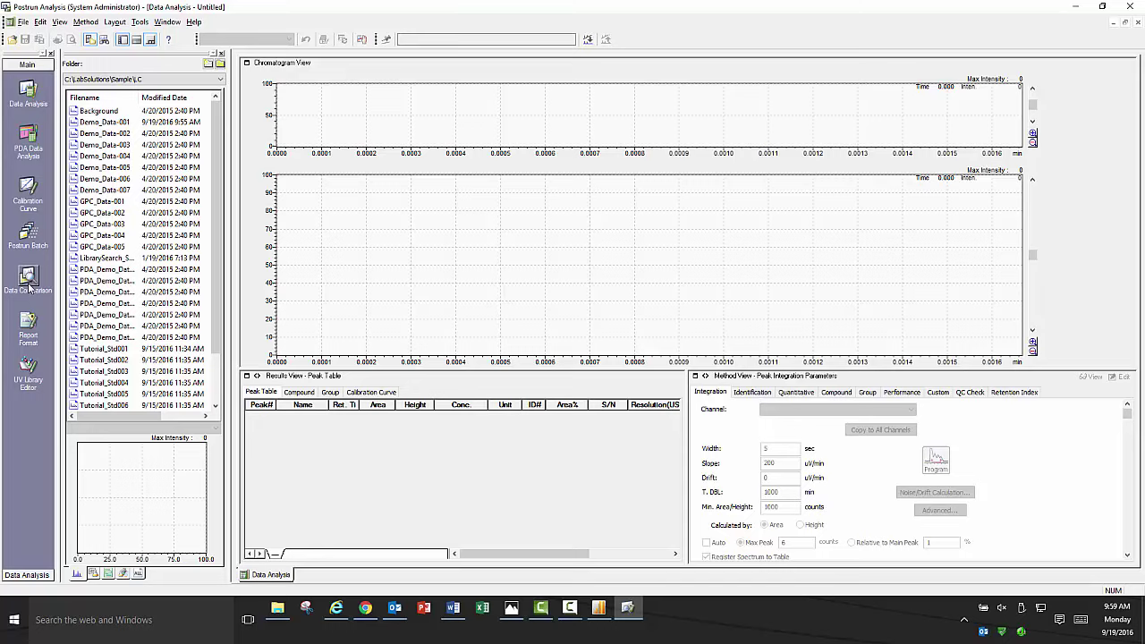
# Open an empty Data Comparison window and select Demo_Data-001 in the file list.
pyautogui.click(28, 283)
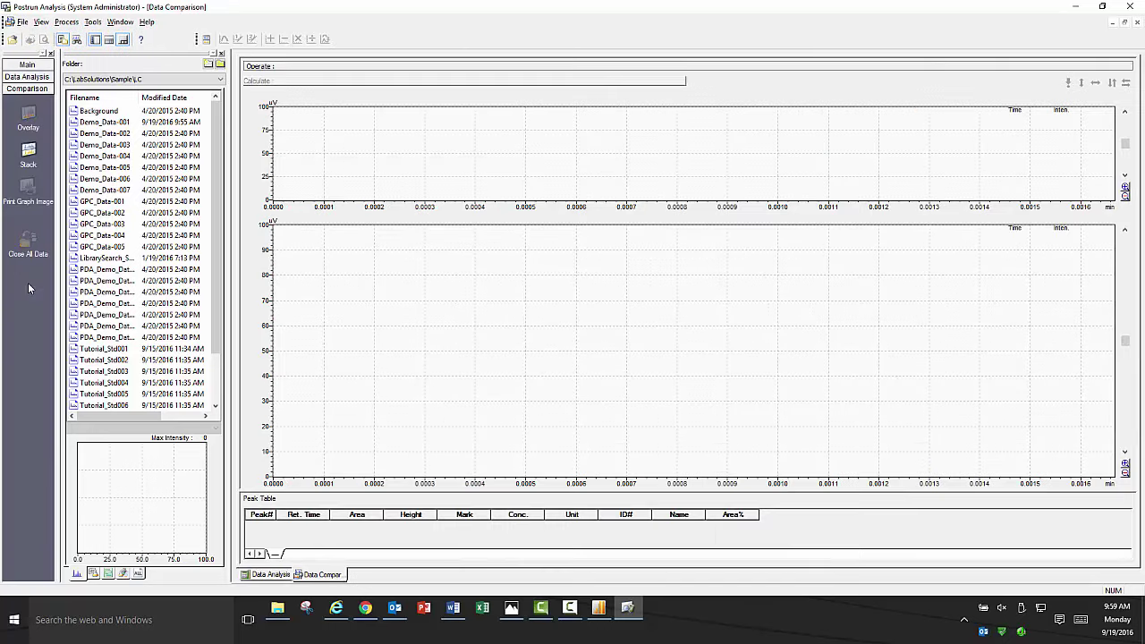
pyautogui.click(114, 126)
# Overlay Demo_Data-001 through 007, zoom into 2.25–5.35 min, then reset to the full 0–10 min range.
pyautogui.keyDown('shift'); pyautogui.click(109, 192); pyautogui.keyUp('shift')
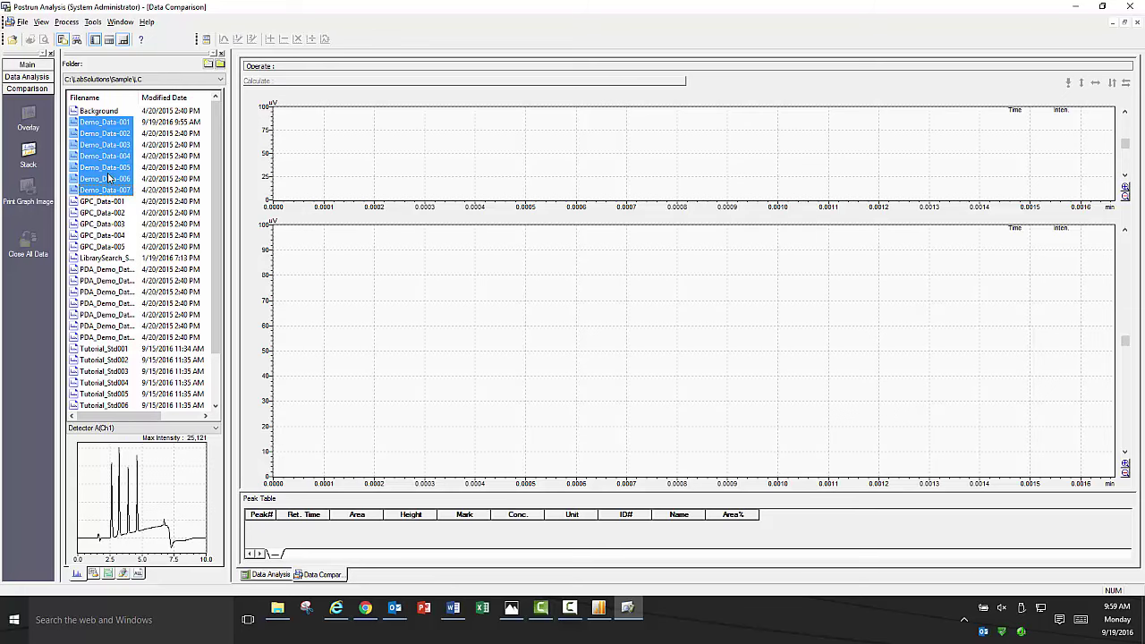
pyautogui.moveTo(109, 188); pyautogui.dragTo(421, 325)
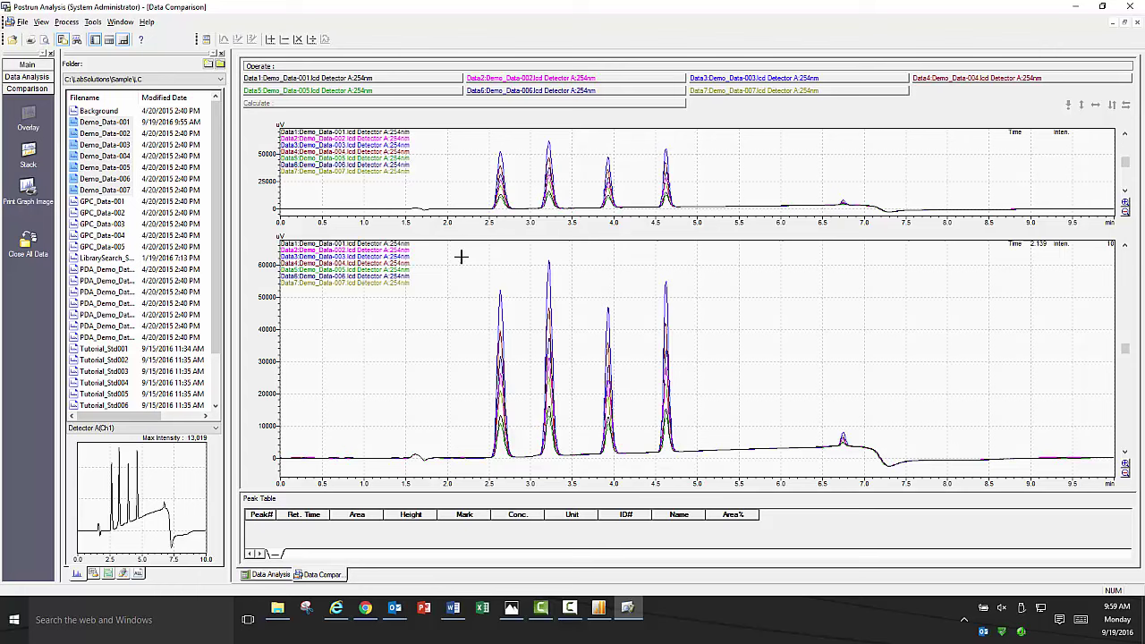
pyautogui.moveTo(466, 250); pyautogui.dragTo(729, 472)
pyautogui.rightClick(644, 363)
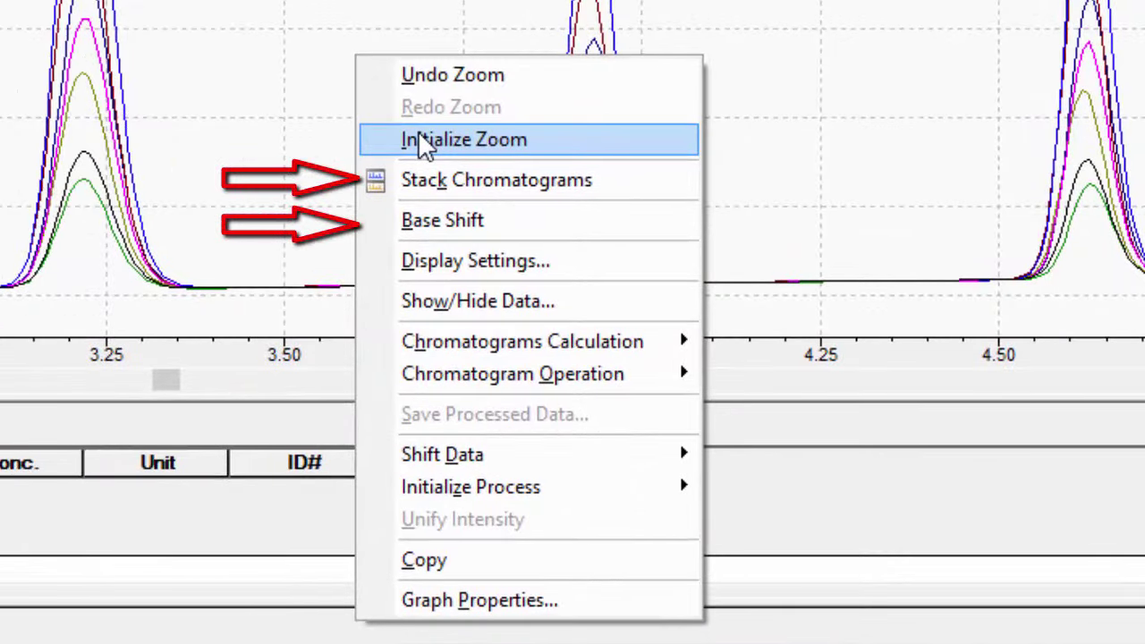
pyautogui.click(420, 141)
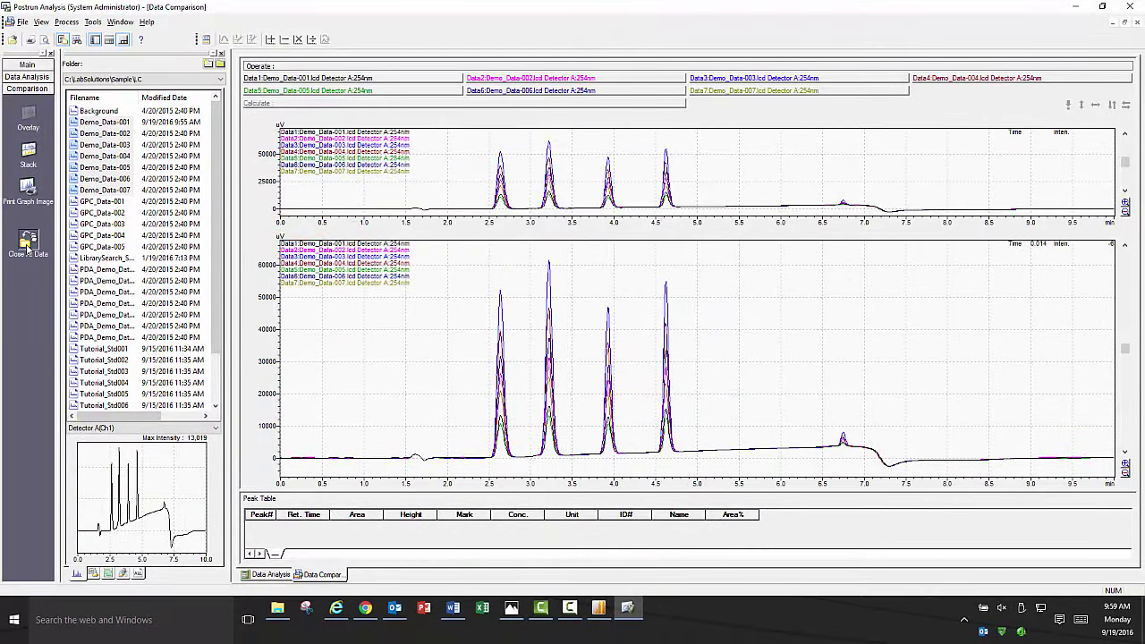
# Close all comparison data, open Demo_Data-001 in Data Analysis, and make its integration parameters editable.
pyautogui.click(28, 241)
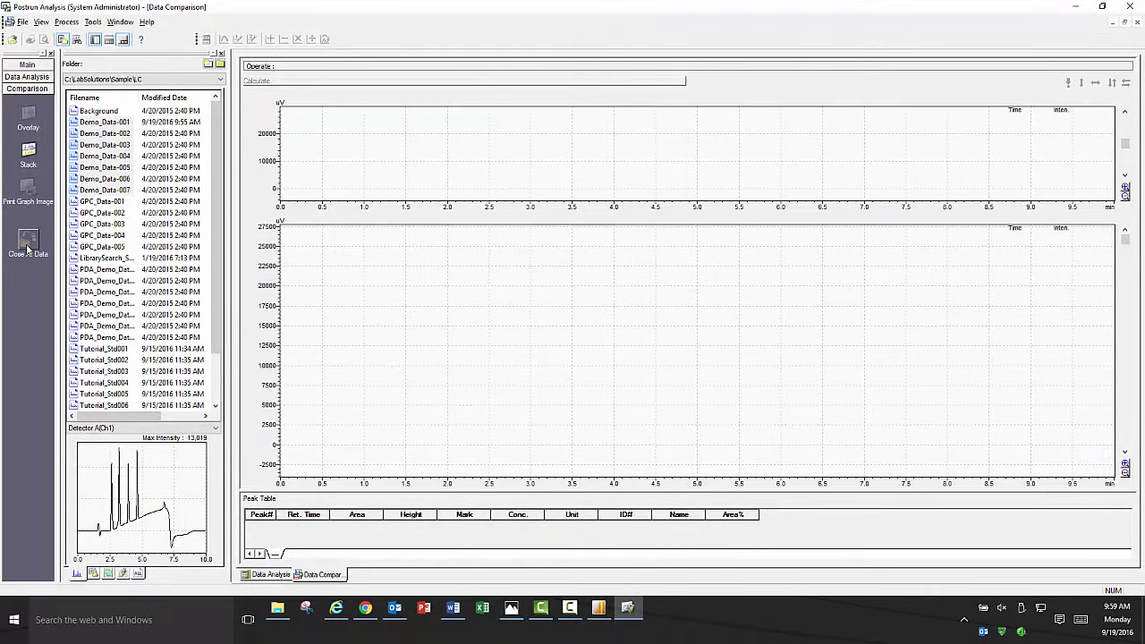
pyautogui.click(29, 77)
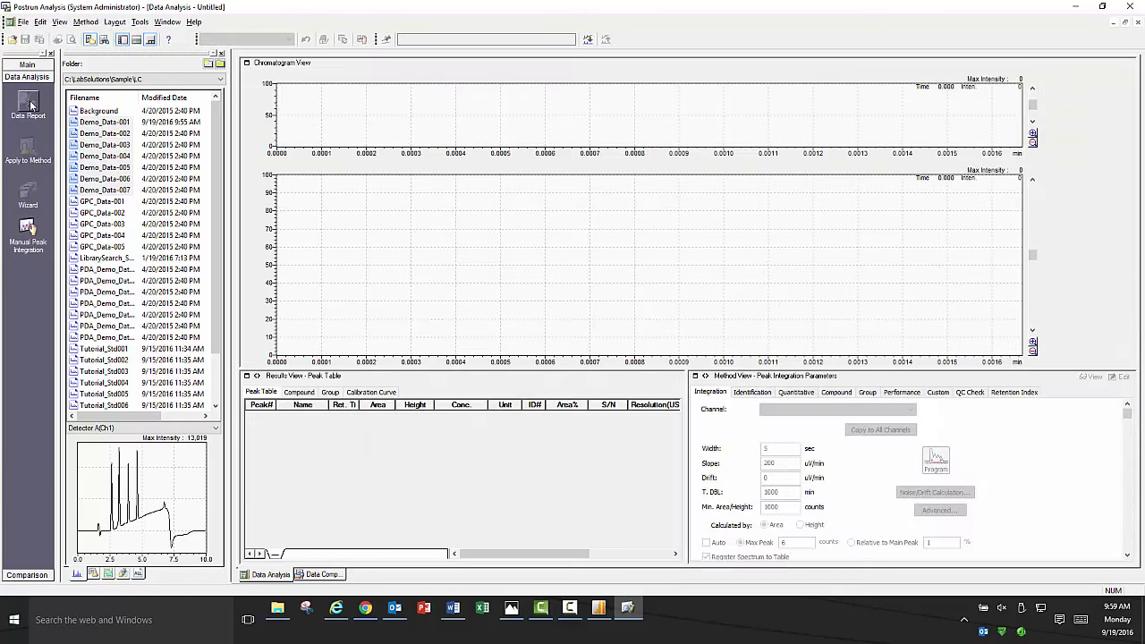
pyautogui.click(103, 123)
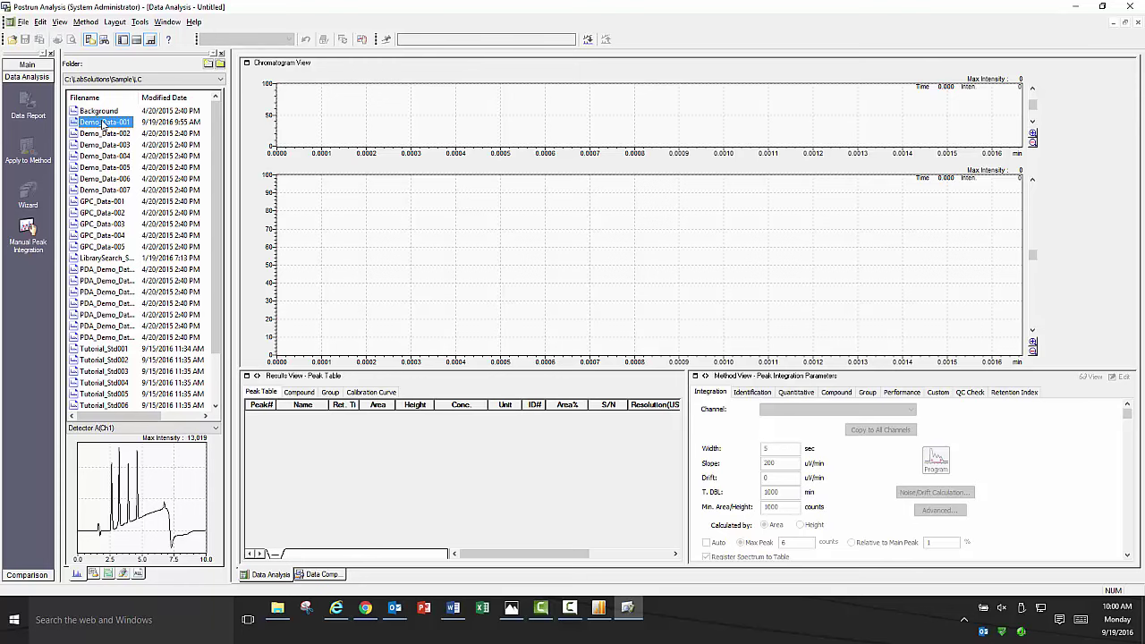
pyautogui.doubleClick(104, 124)
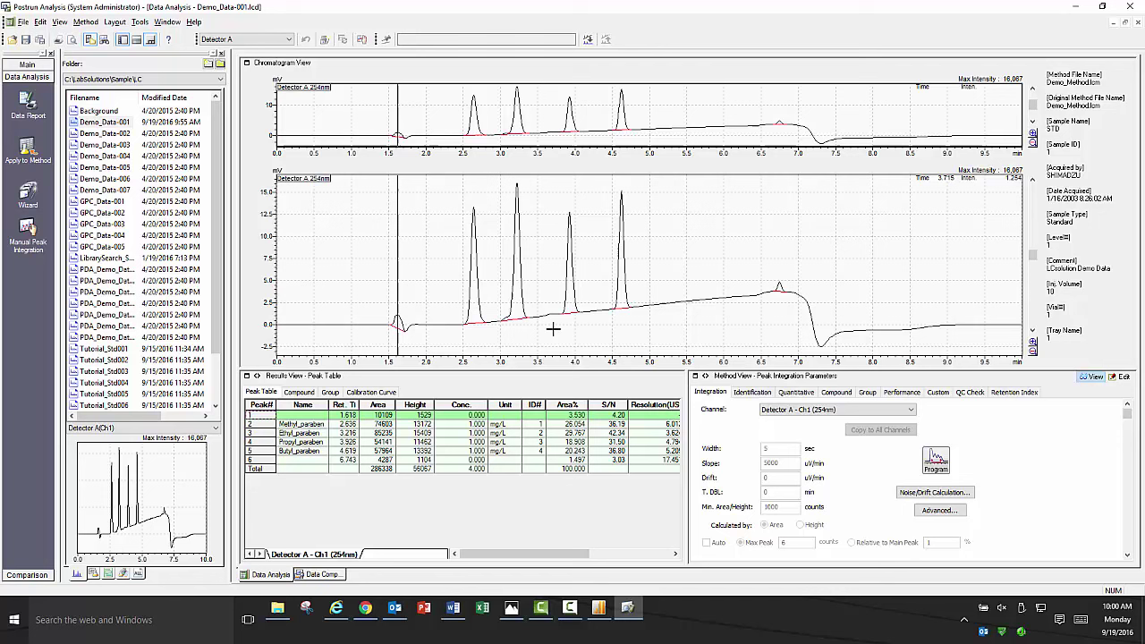
pyautogui.click(1122, 378)
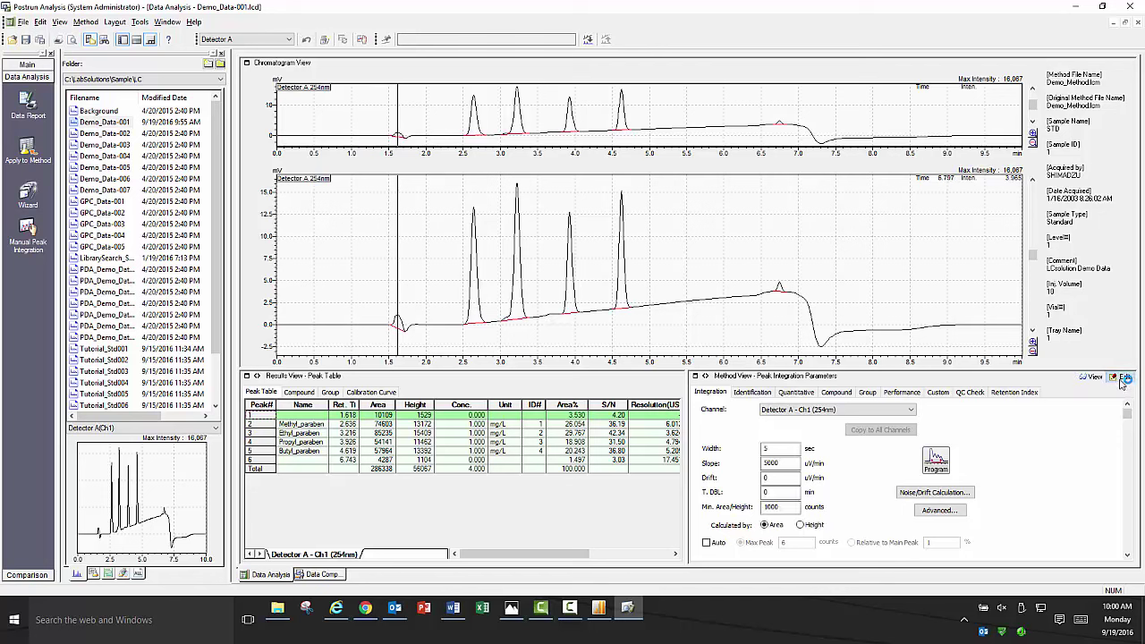
# Enable the 0 min off, 2 min on and 5 min off time-program steps, then simulate integration.
pyautogui.click(937, 461)
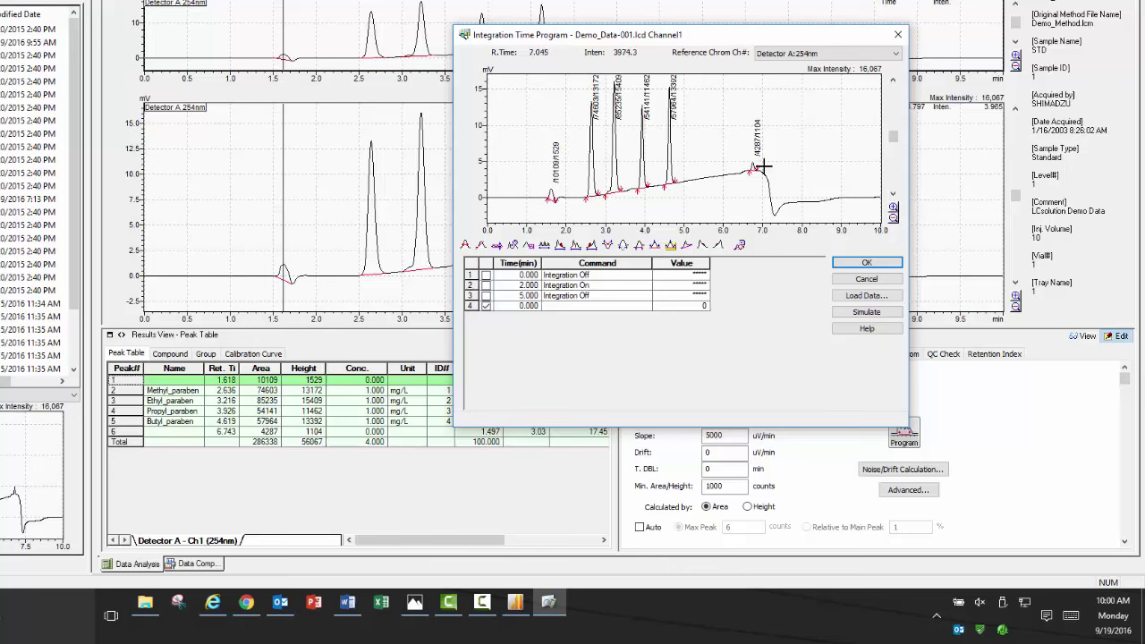
pyautogui.click(486, 295)
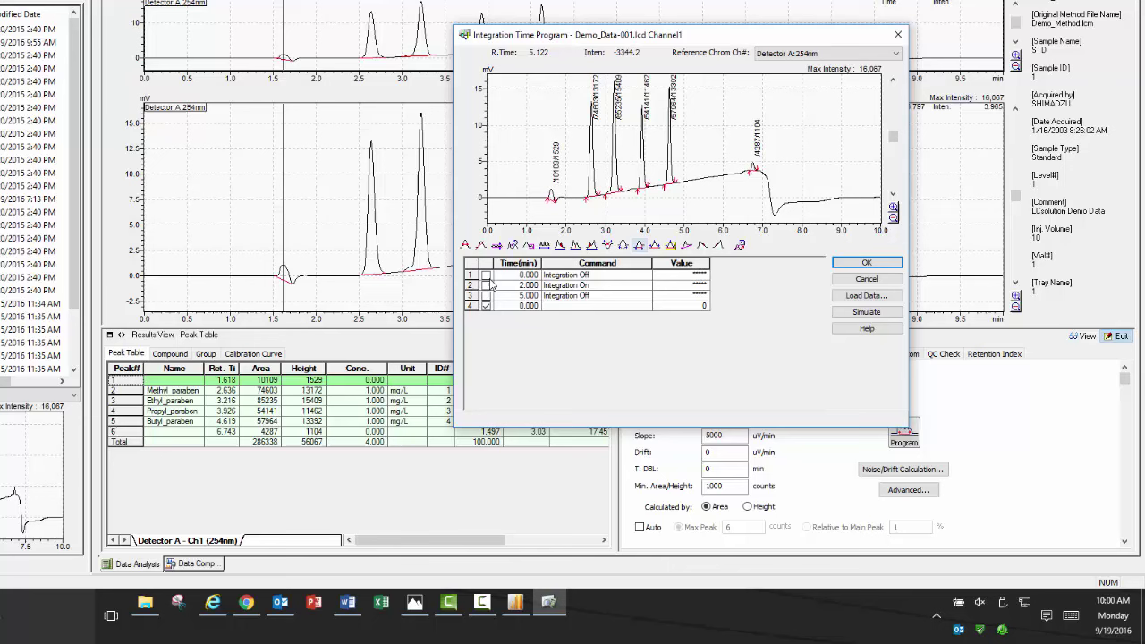
pyautogui.click(485, 274)
pyautogui.click(486, 284)
pyautogui.click(486, 295)
pyautogui.click(863, 314)
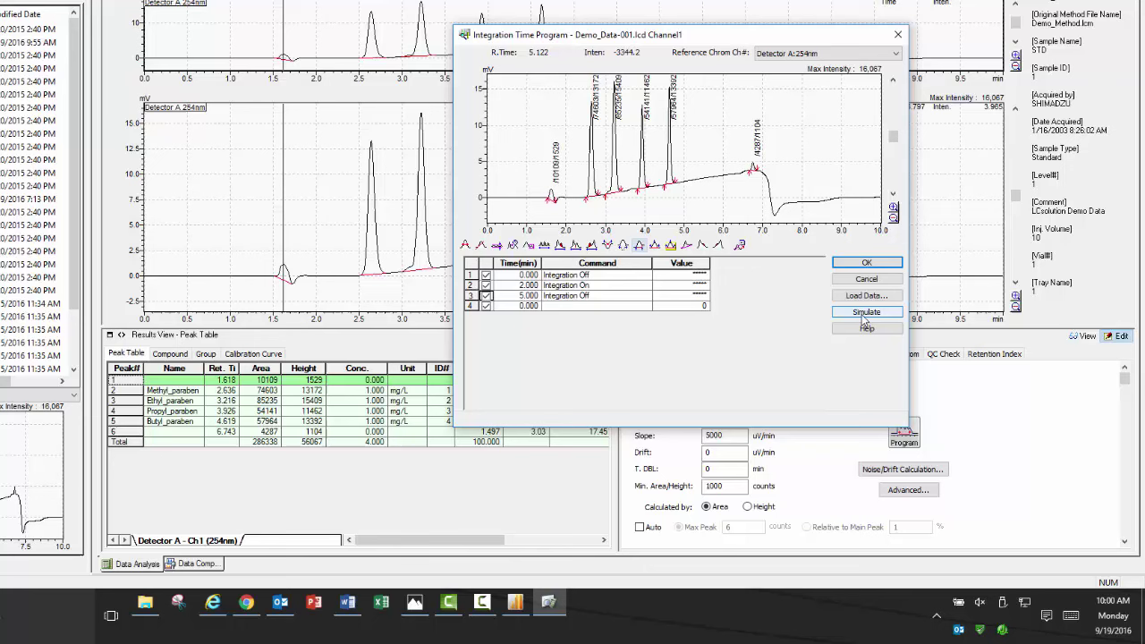
pyautogui.click(864, 319)
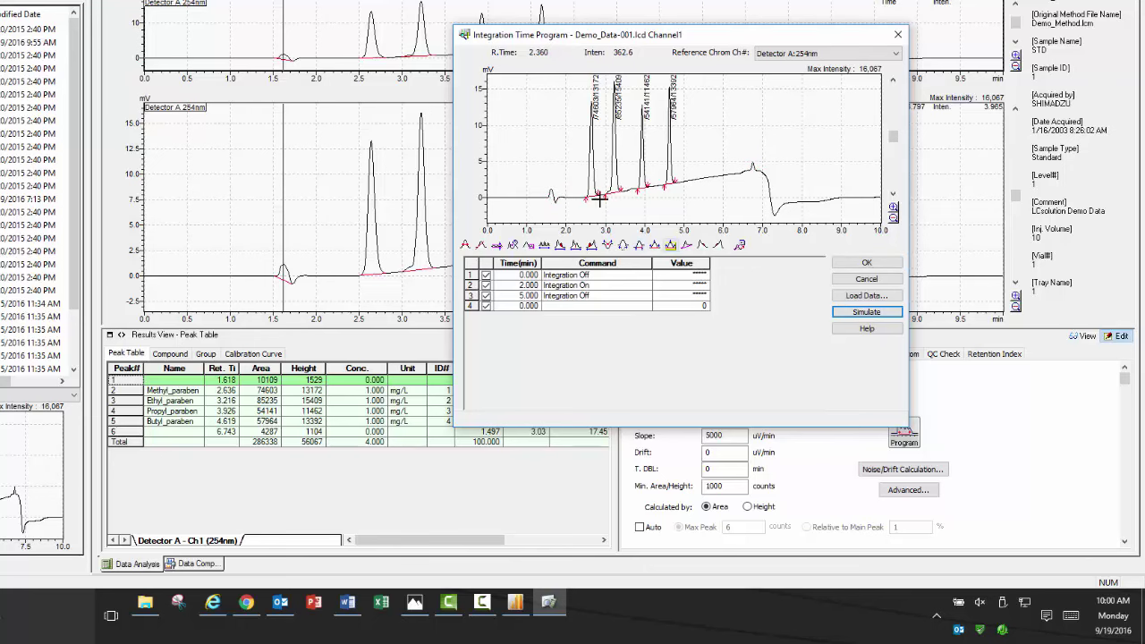
# Set row 4 of the time program to Slope= 10000 and simulate the integration.
pyautogui.click(645, 310)
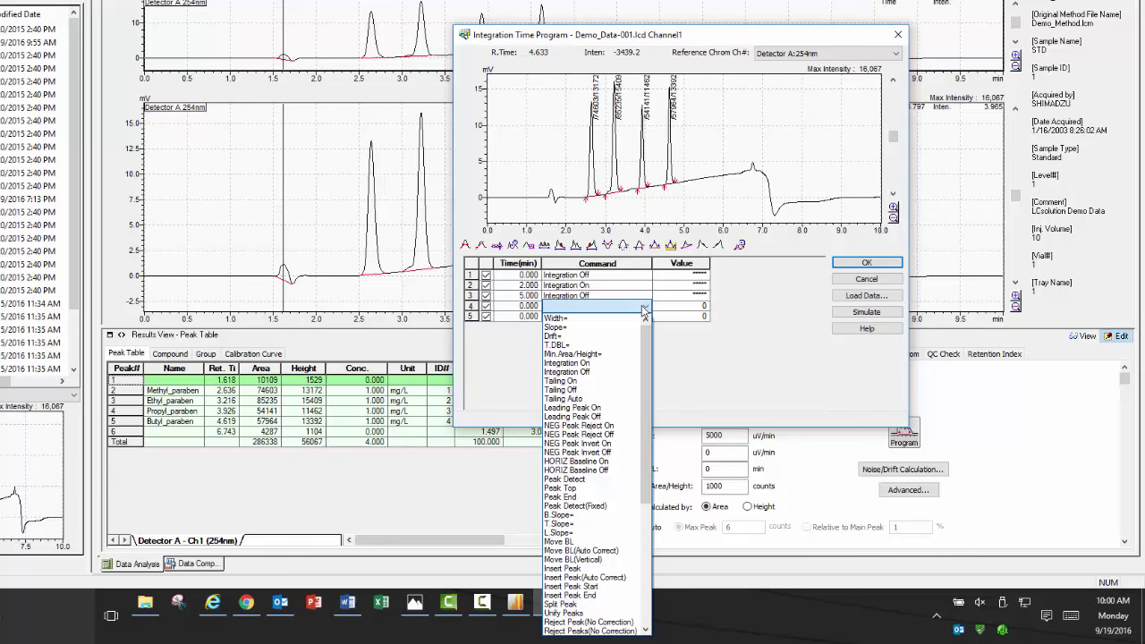
pyautogui.moveTo(651, 346)
pyautogui.mouseDown()
pyautogui.moveTo(658, 487)
pyautogui.moveTo(635, 333)
pyautogui.mouseUp()
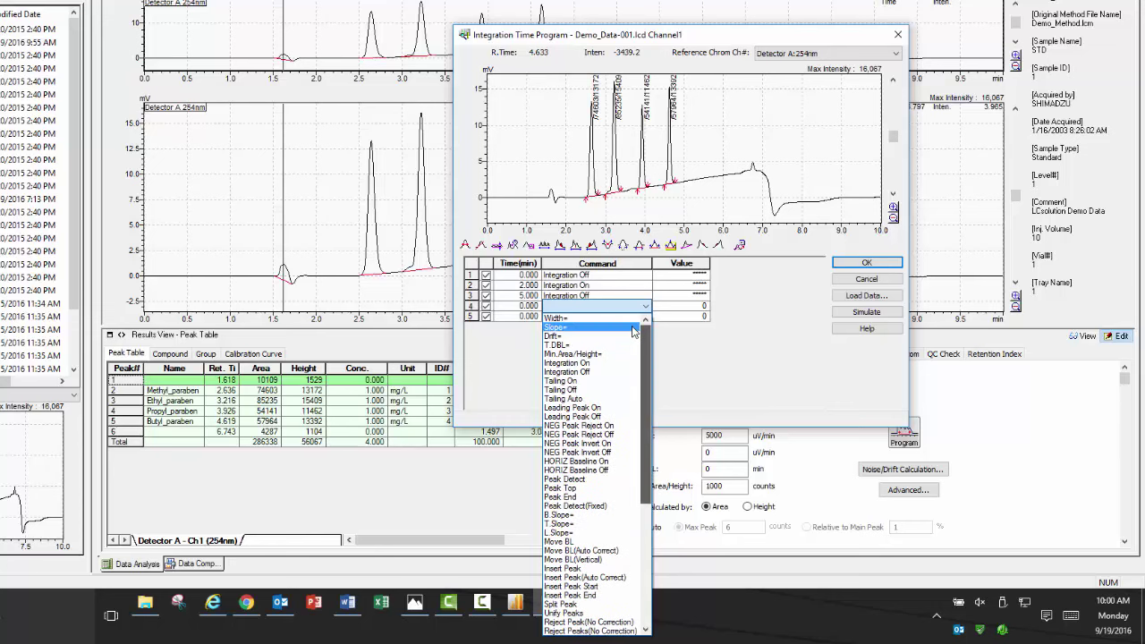
pyautogui.click(577, 331)
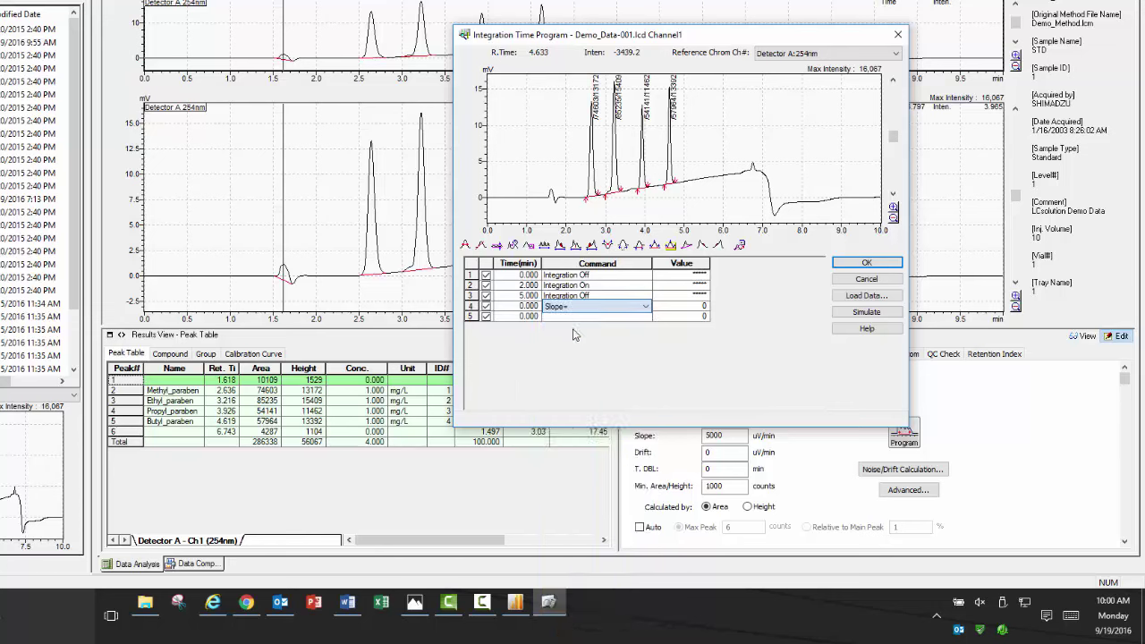
pyautogui.click(696, 310)
pyautogui.write('1')
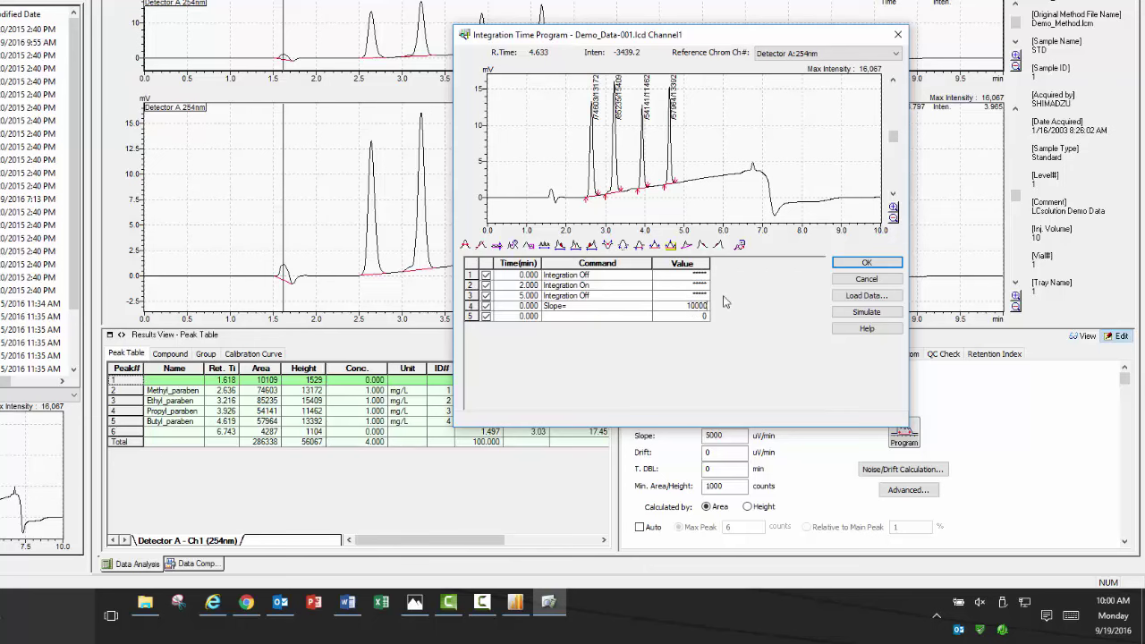
pyautogui.write('0000')
pyautogui.click(898, 315)
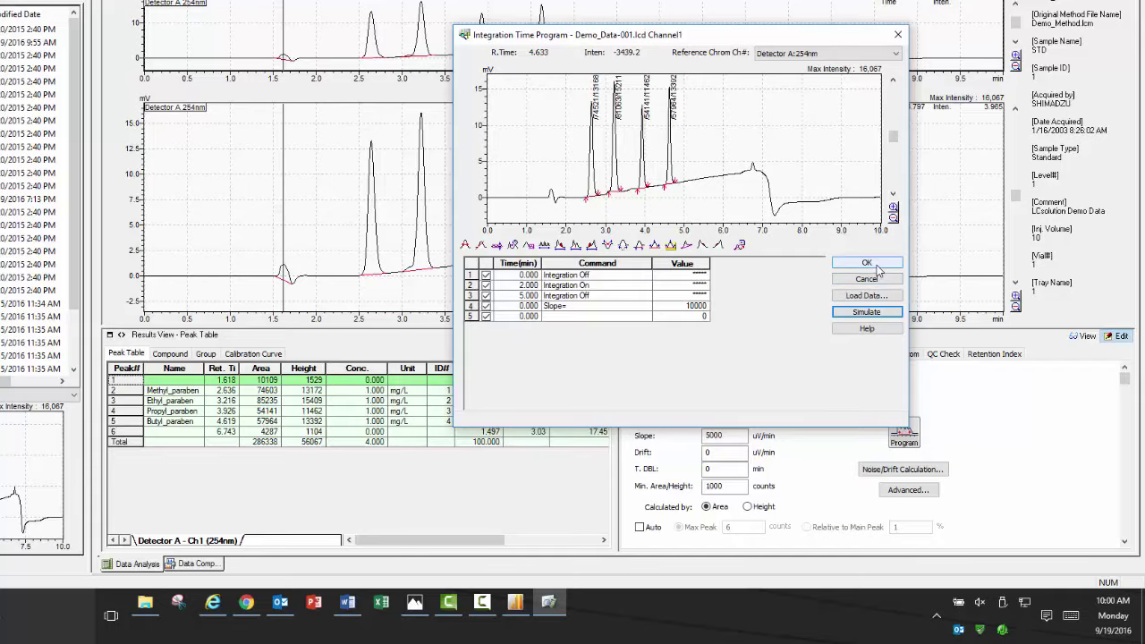
pyautogui.click(896, 53)
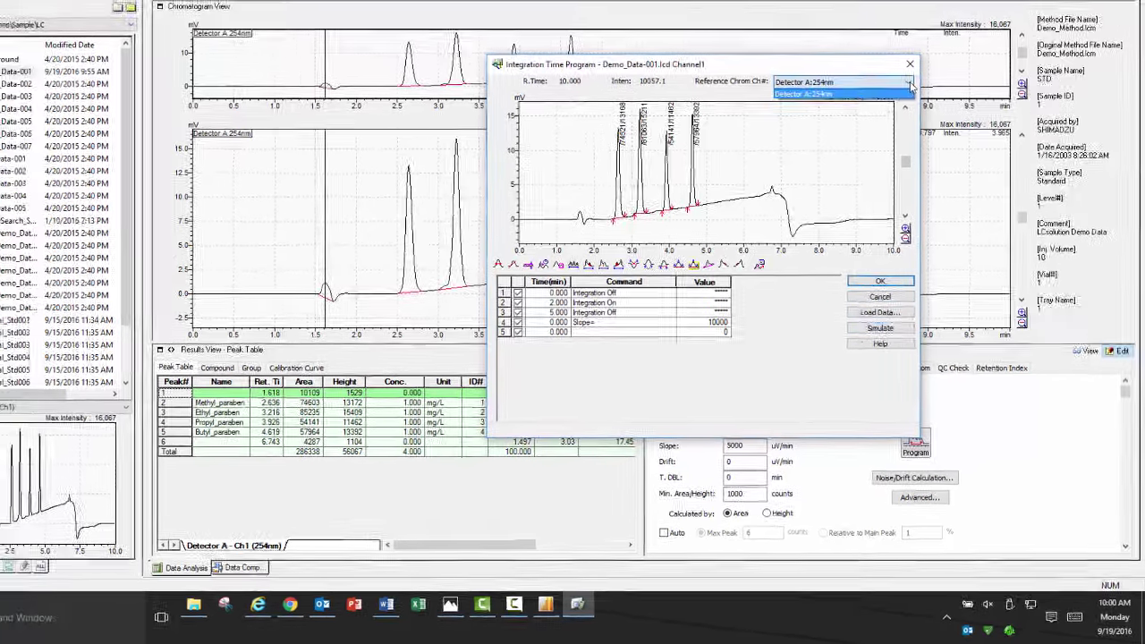
pyautogui.click(894, 94)
# Accept the time program, reprocess to four parabens, and overlay Pump A Pressure and B.Conc curves.
pyautogui.click(894, 286)
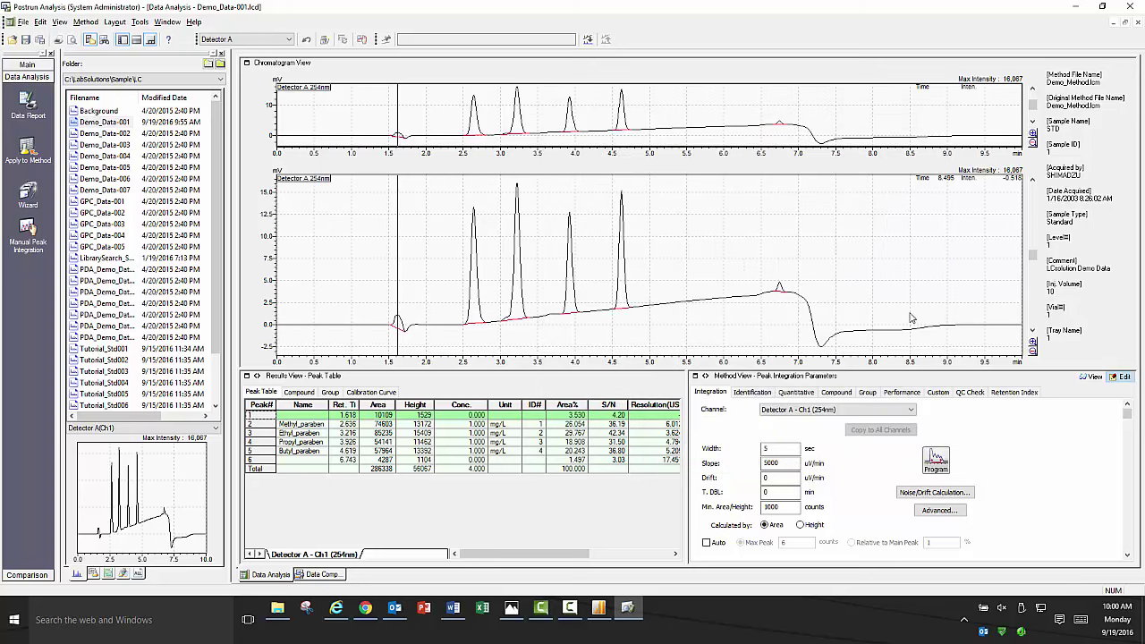
pyautogui.click(1088, 379)
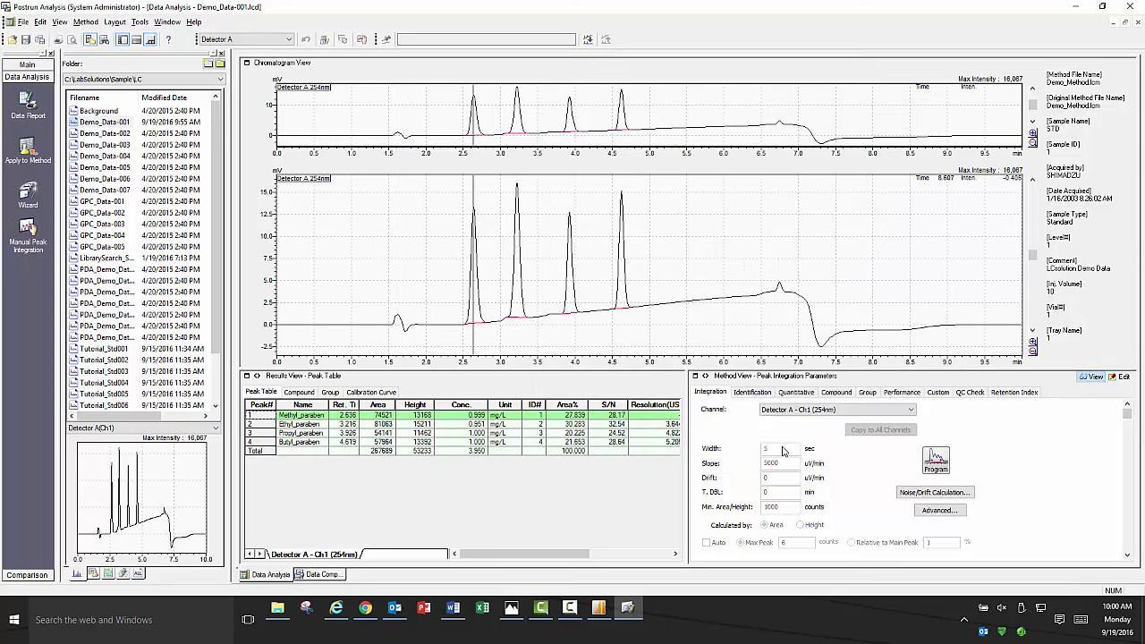
pyautogui.rightClick(392, 236)
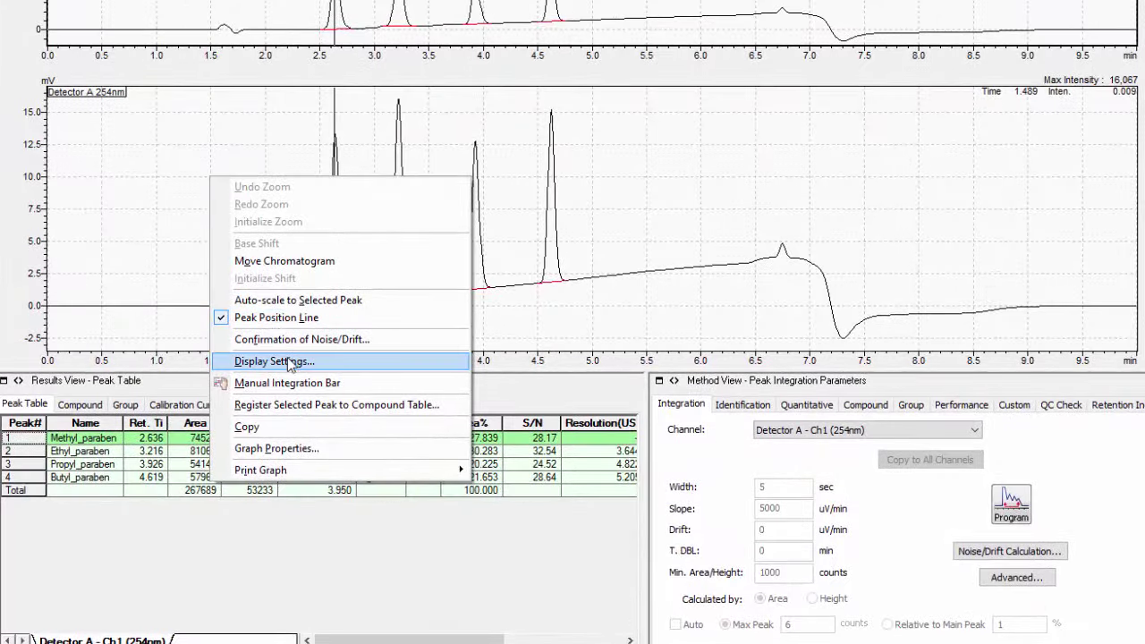
pyautogui.click(274, 362)
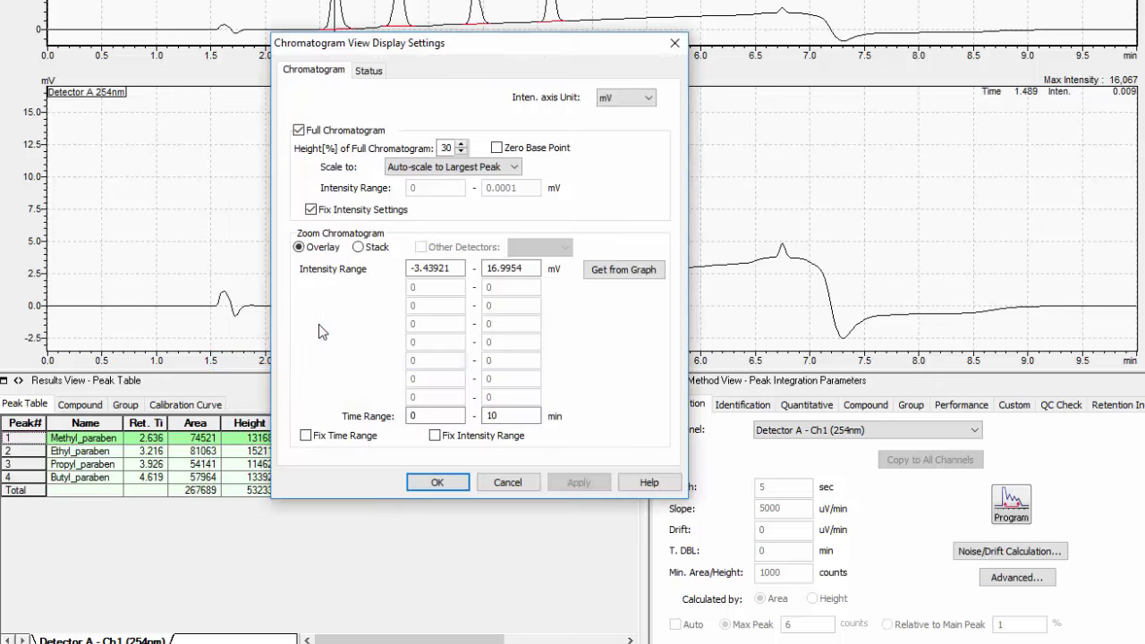
pyautogui.click(370, 72)
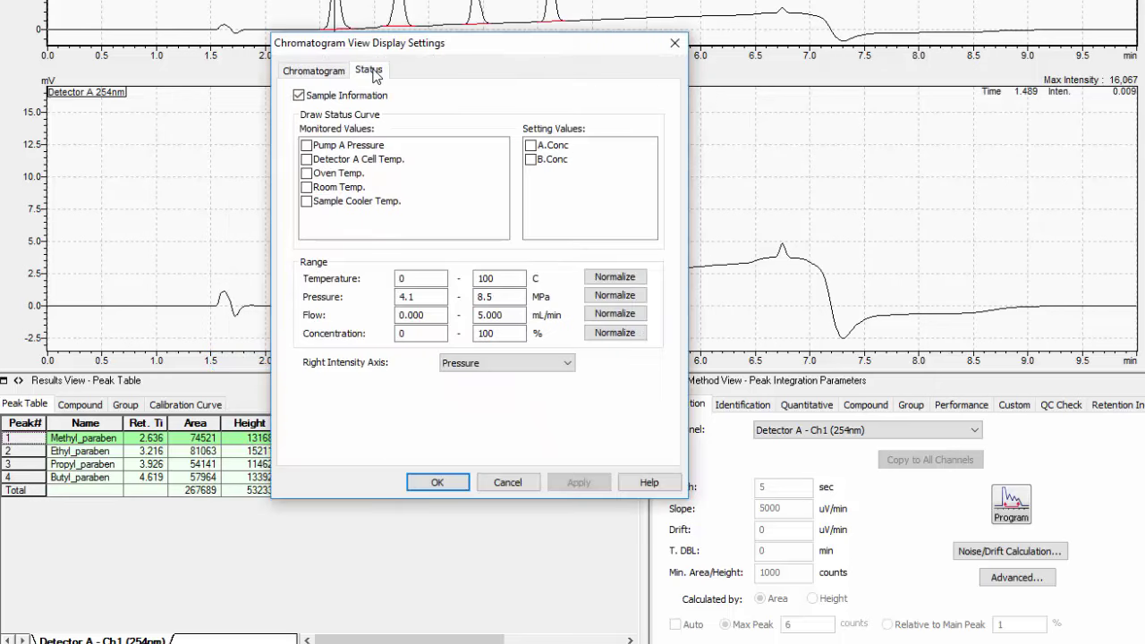
pyautogui.click(308, 147)
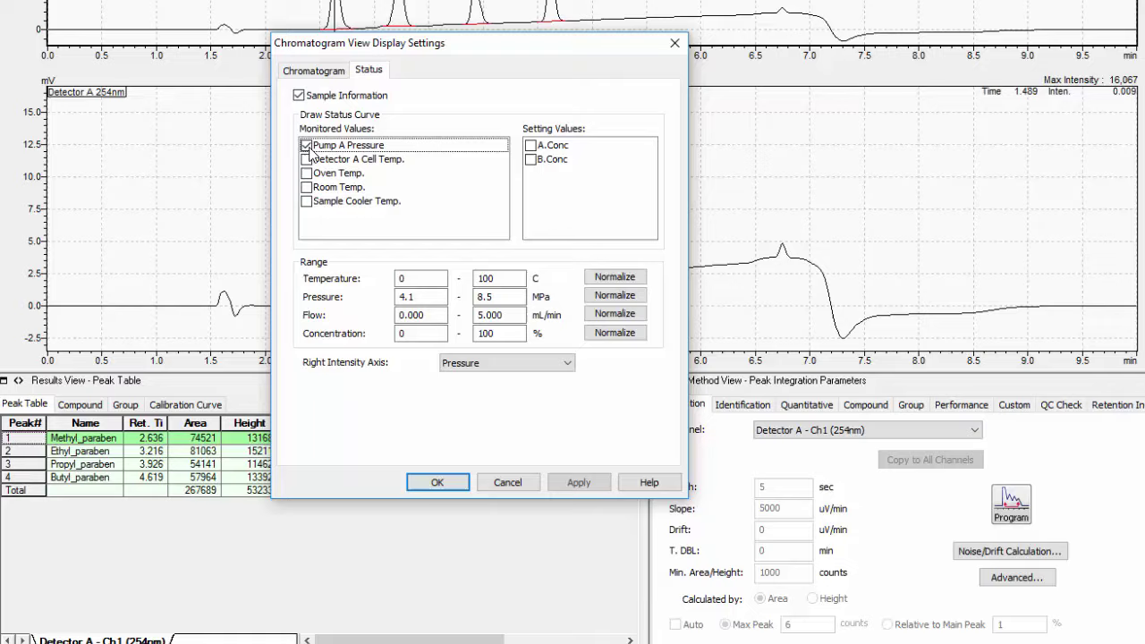
pyautogui.click(530, 160)
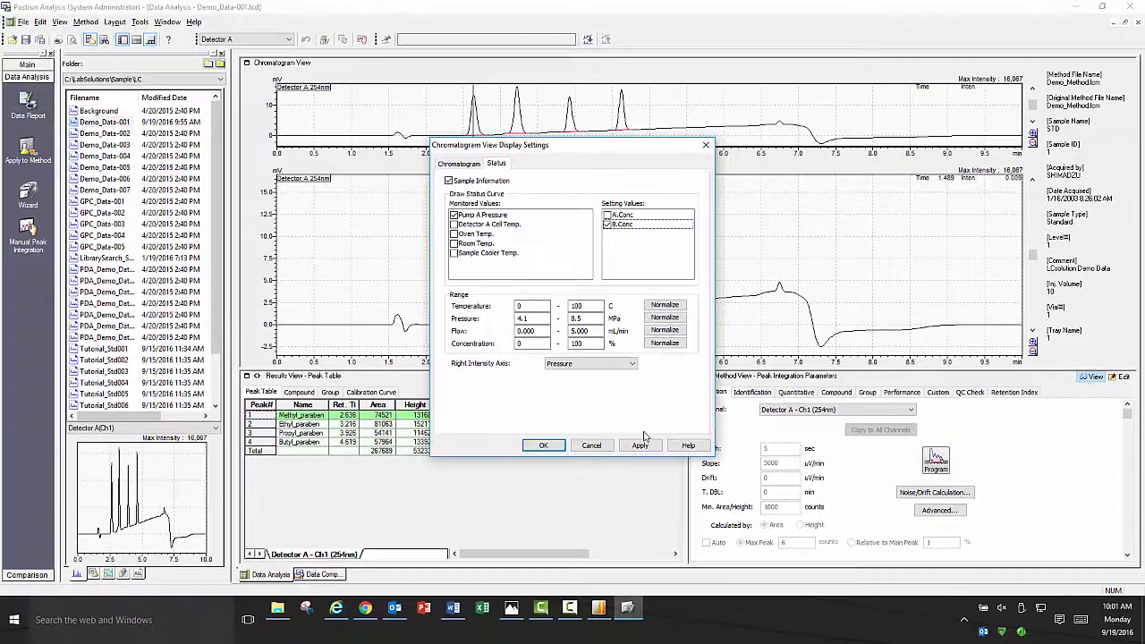
pyautogui.click(578, 487)
pyautogui.click(640, 446)
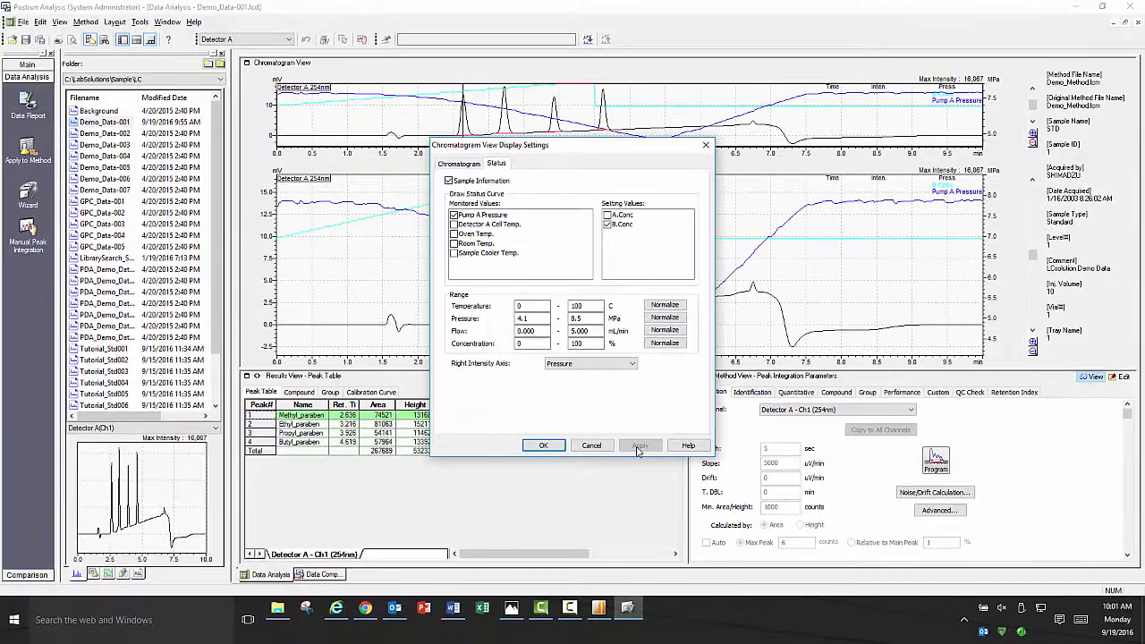
pyautogui.click(545, 447)
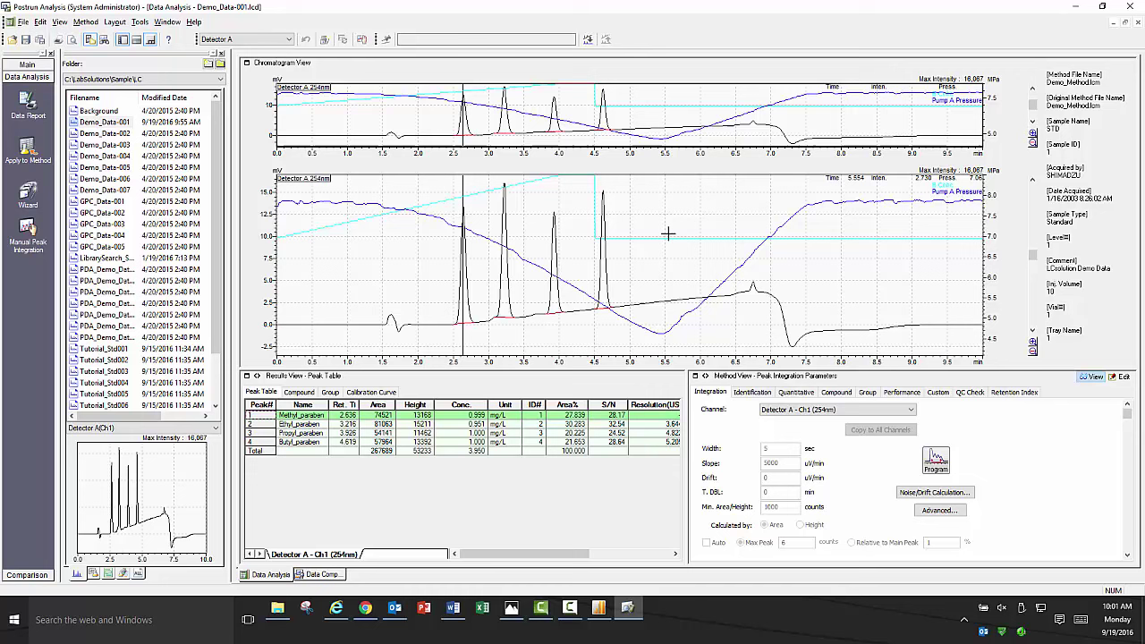
pyautogui.click(23, 22)
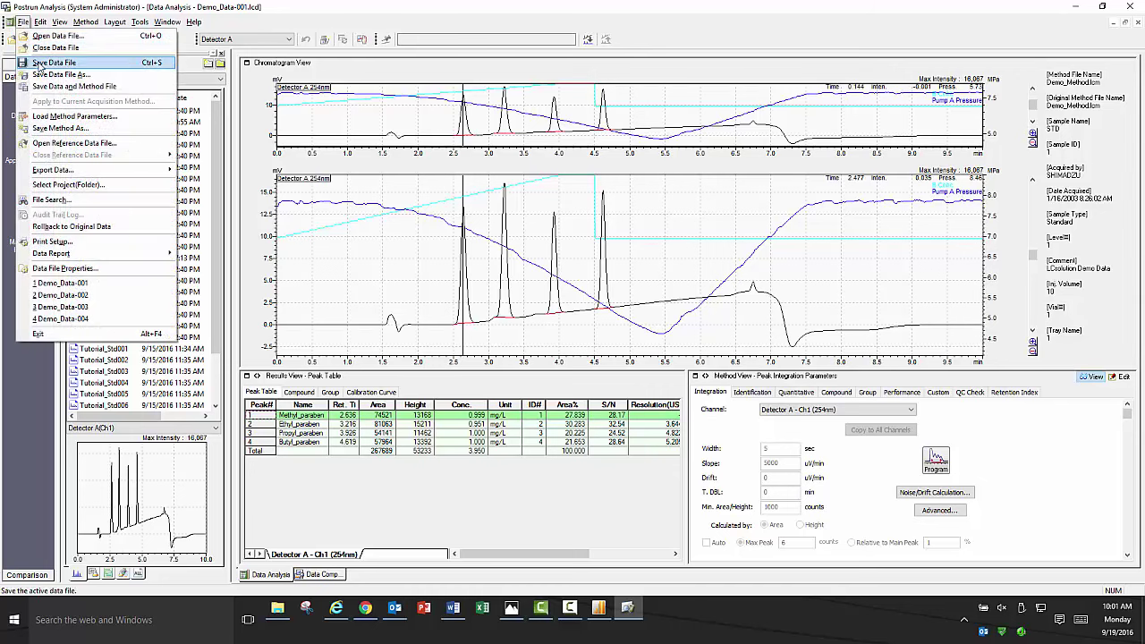
# Save Demo_Data-001 as a data file, then confirm Rollback to Original Data.
pyautogui.click(43, 68)
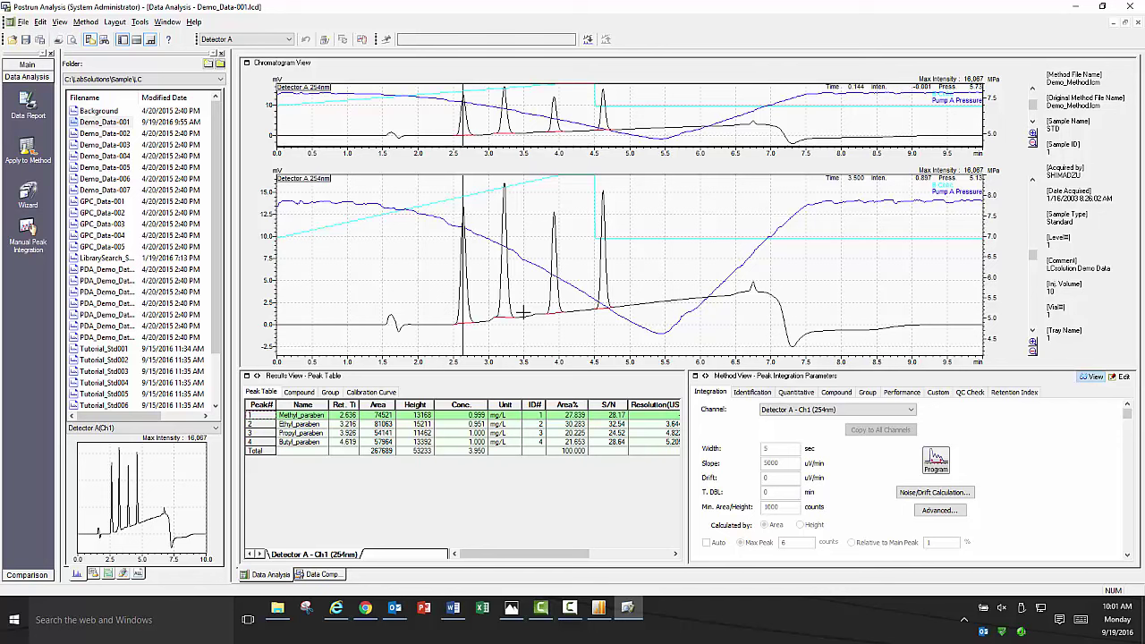
pyautogui.click(23, 21)
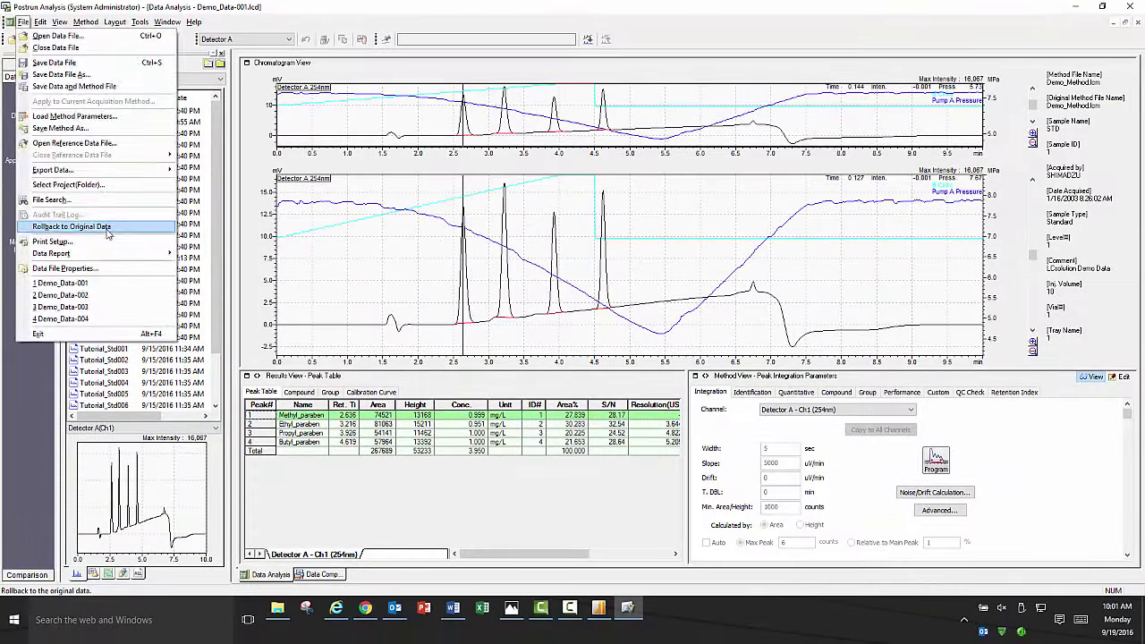
pyautogui.click(108, 229)
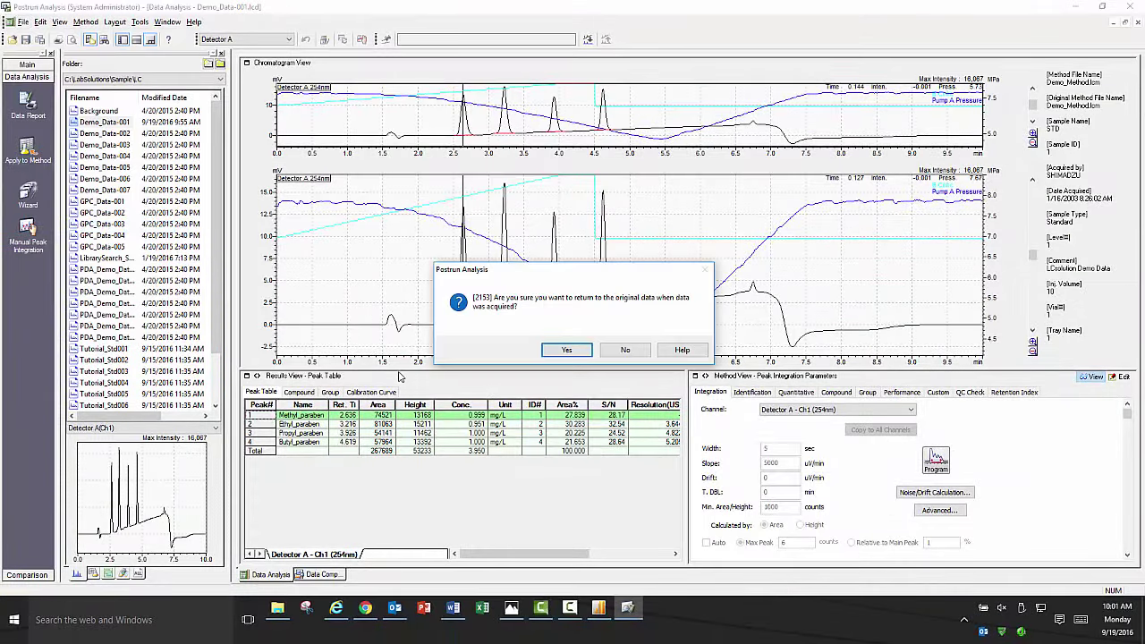
pyautogui.click(573, 350)
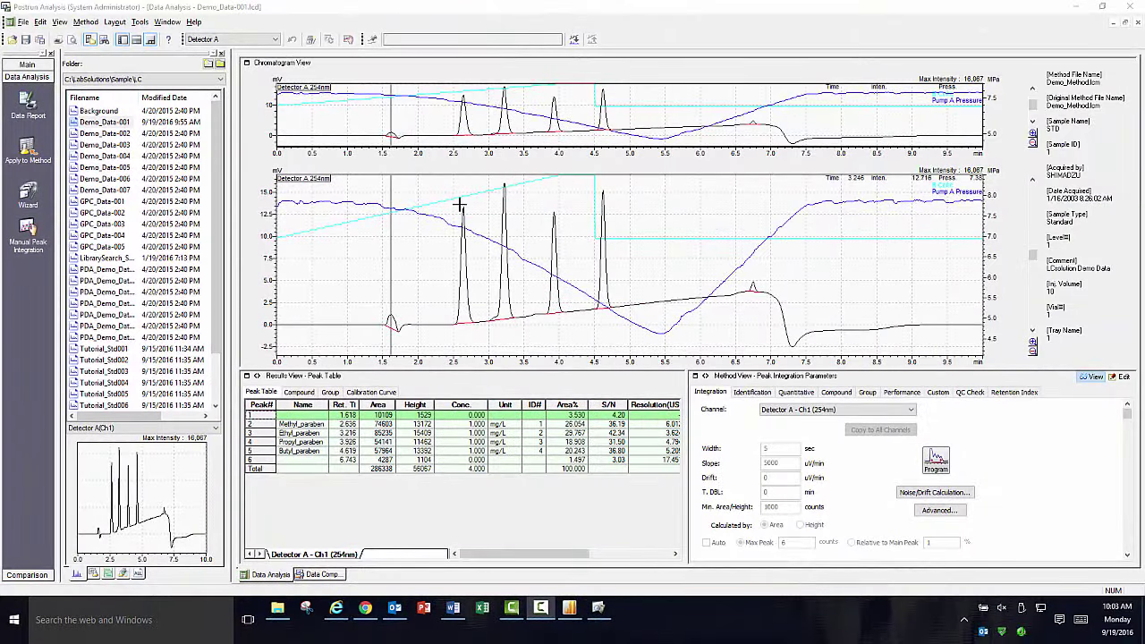
pyautogui.click(92, 24)
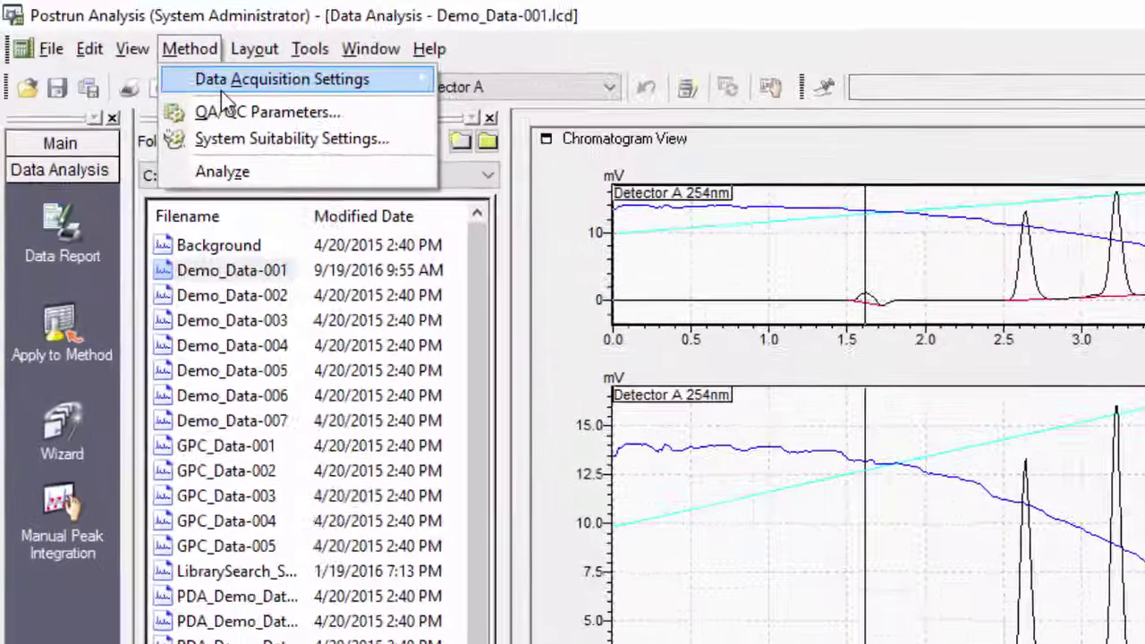
pyautogui.moveTo(105, 39)
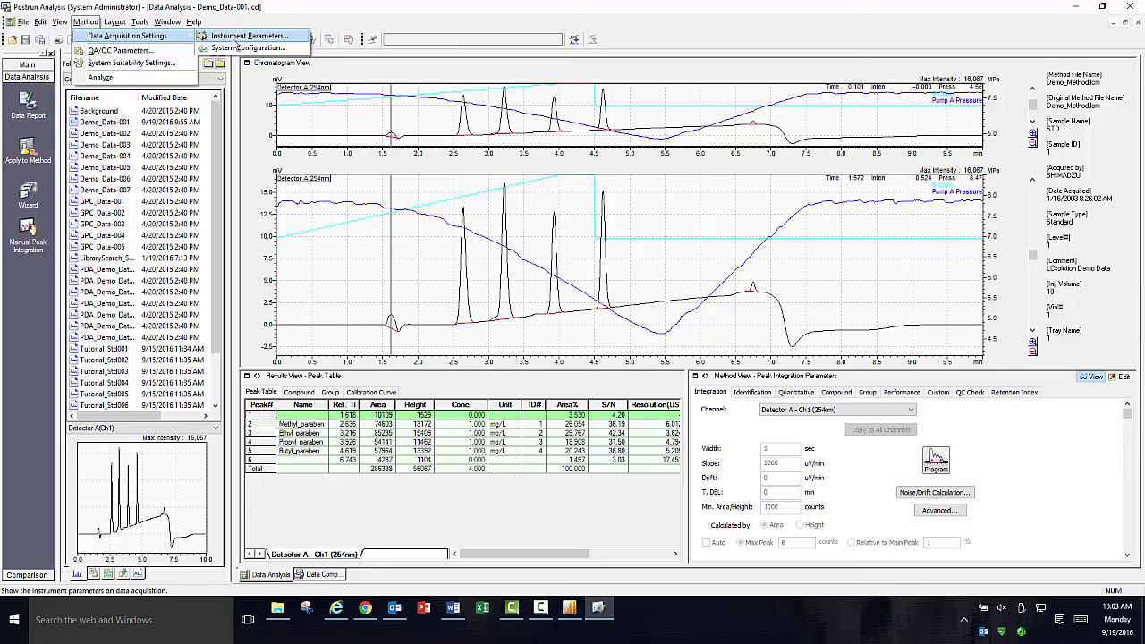
pyautogui.click(235, 37)
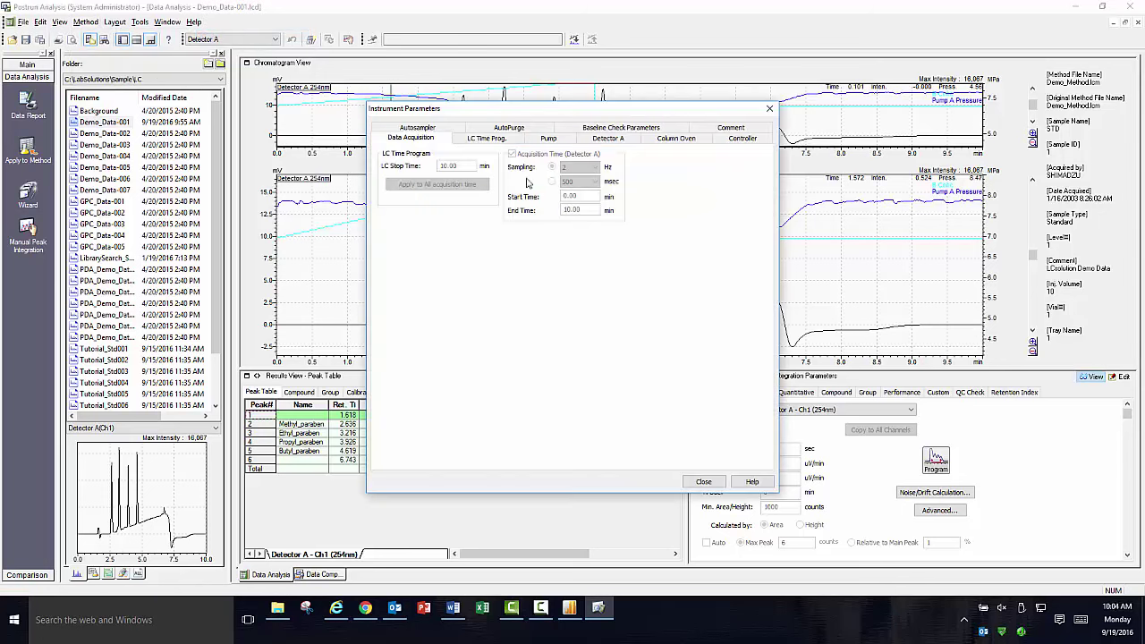
pyautogui.click(492, 142)
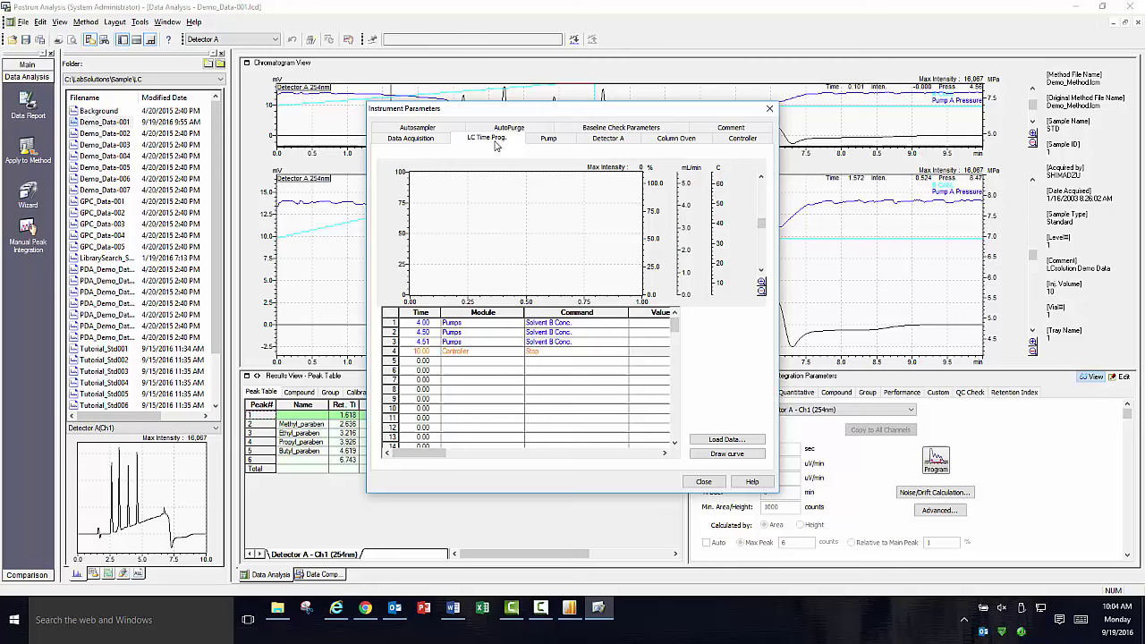
pyautogui.click(716, 455)
pyautogui.click(554, 140)
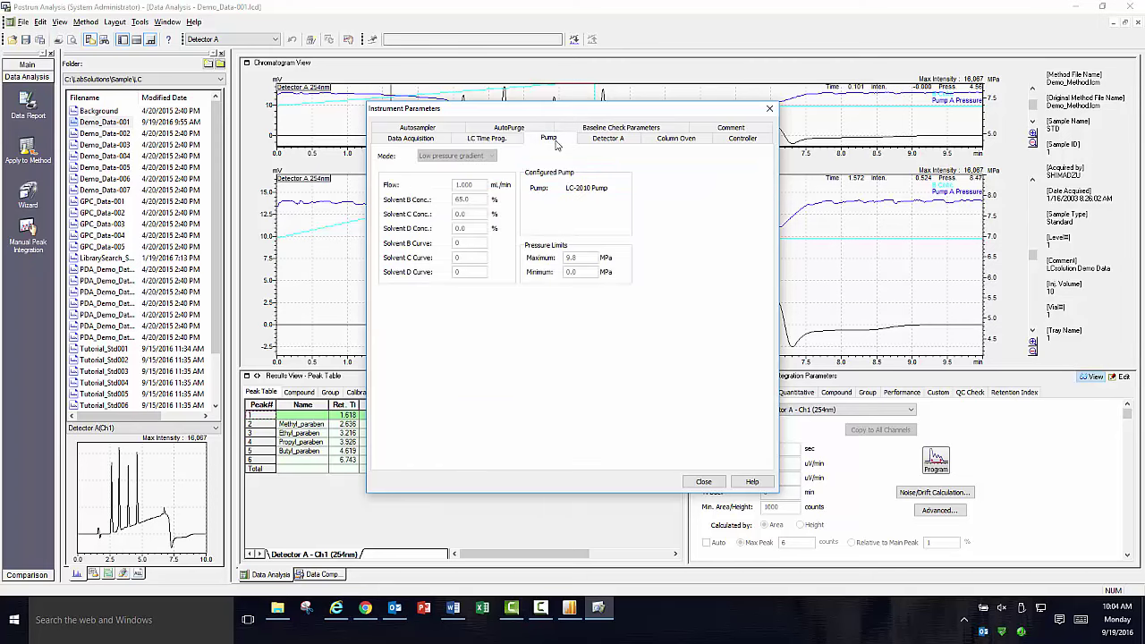
pyautogui.click(608, 139)
pyautogui.click(666, 140)
pyautogui.click(739, 141)
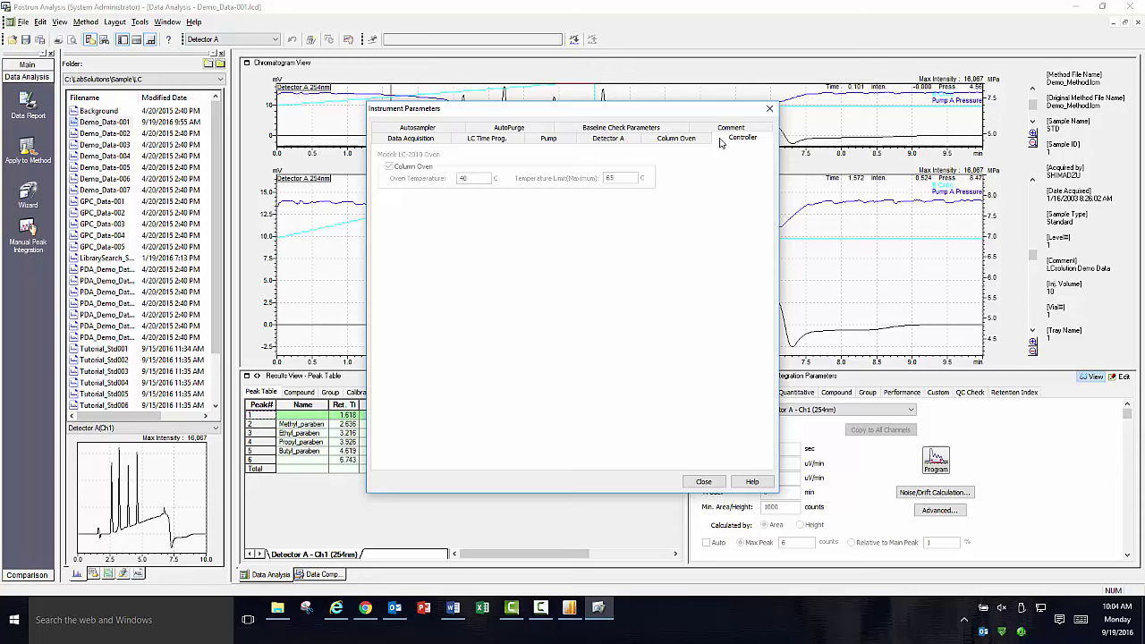
pyautogui.click(438, 129)
pyautogui.click(506, 140)
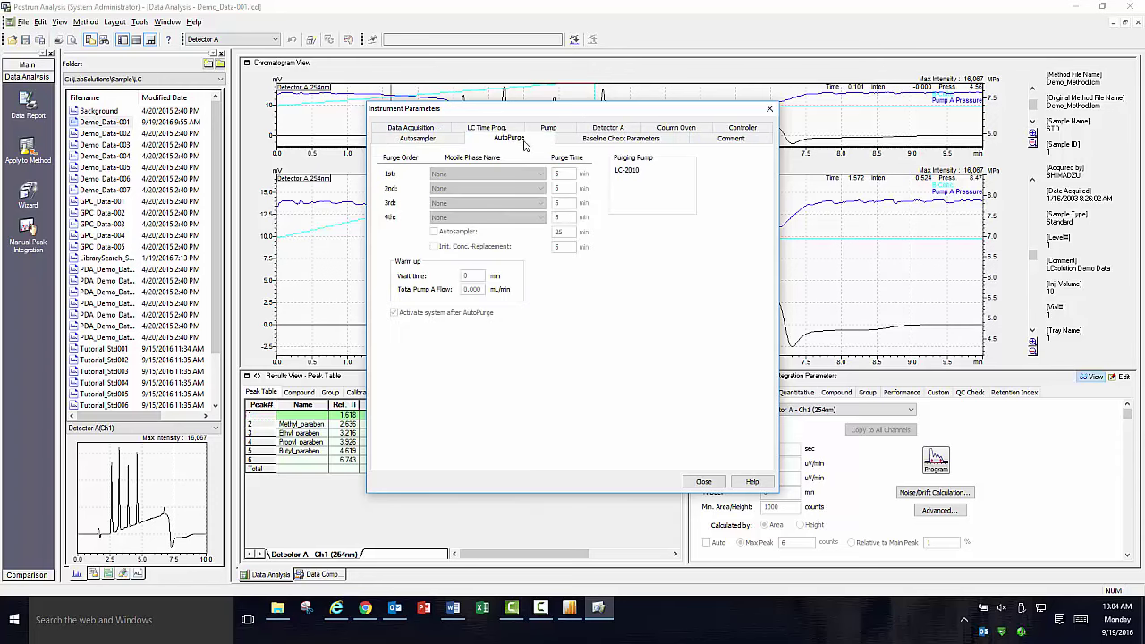
pyautogui.click(618, 143)
pyautogui.click(718, 140)
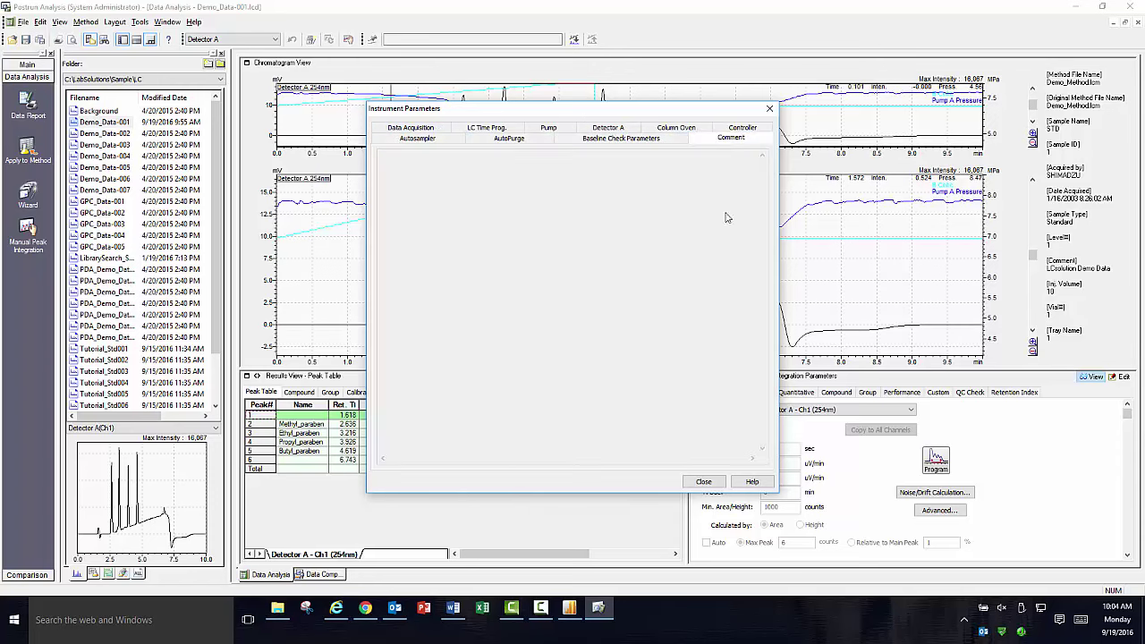
pyautogui.click(719, 484)
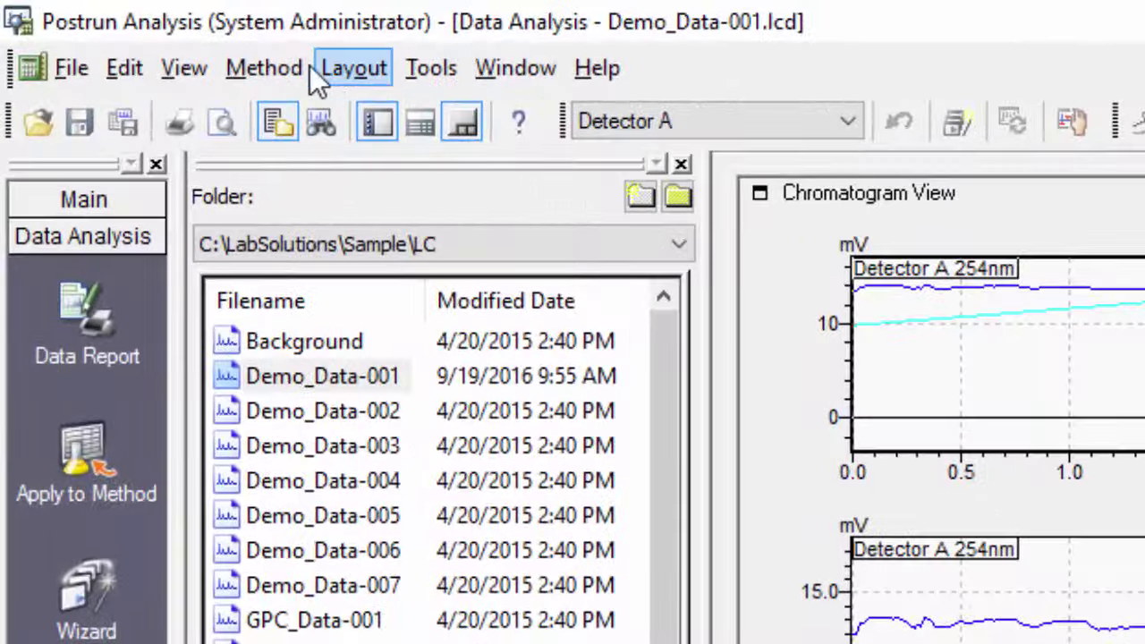
pyautogui.click(268, 68)
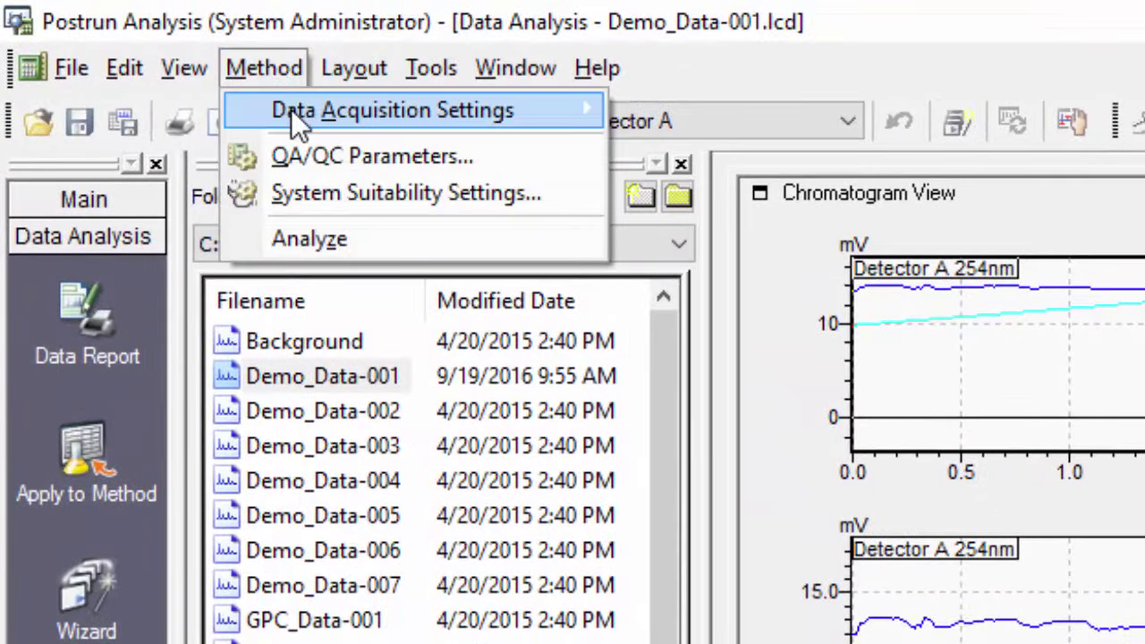
pyautogui.moveTo(524, 116)
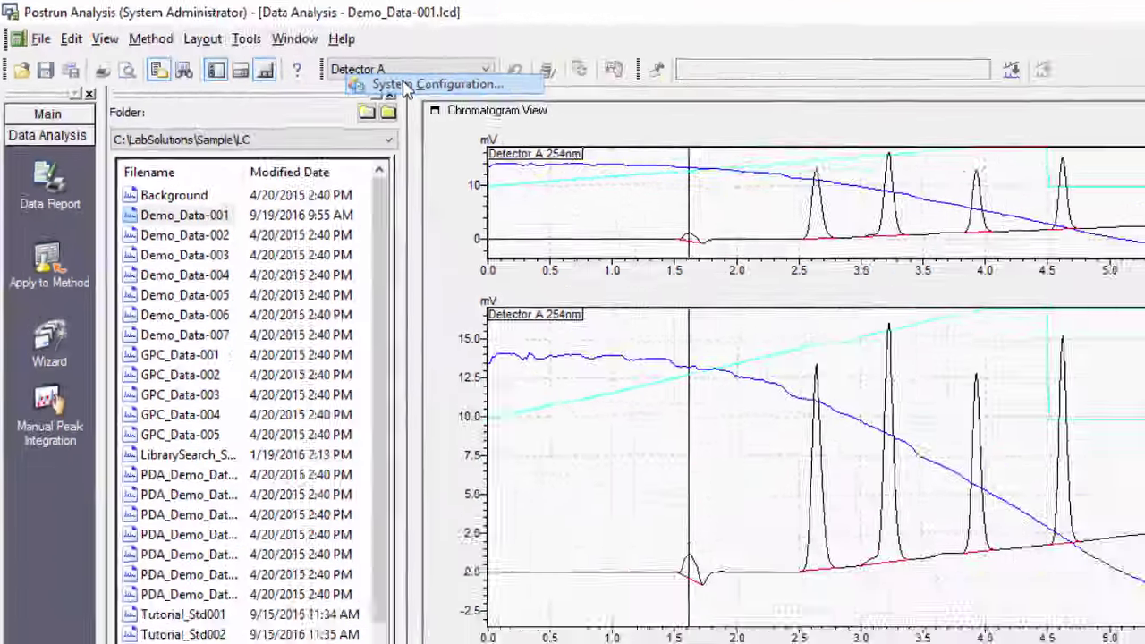
pyautogui.click(663, 135)
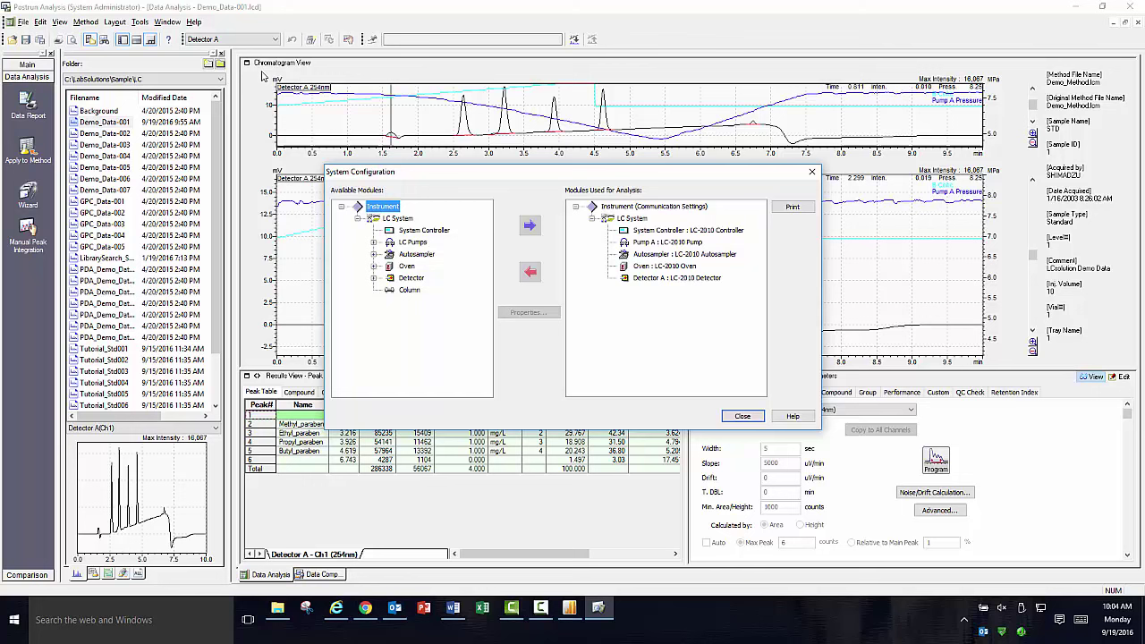
pyautogui.click(721, 232)
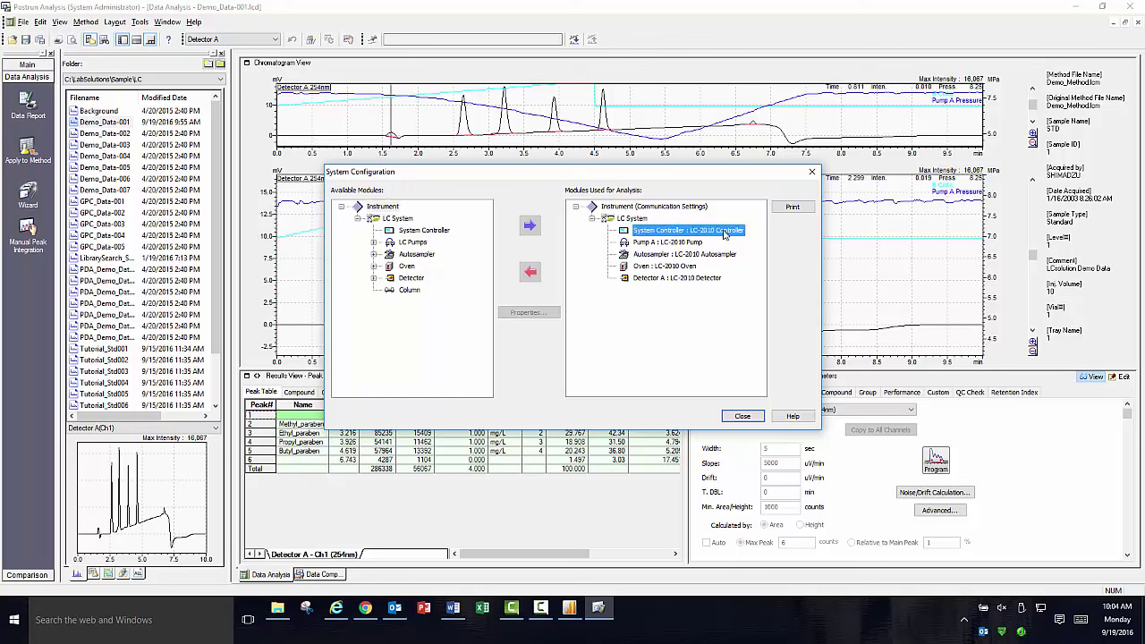
pyautogui.click(704, 243)
pyautogui.click(719, 256)
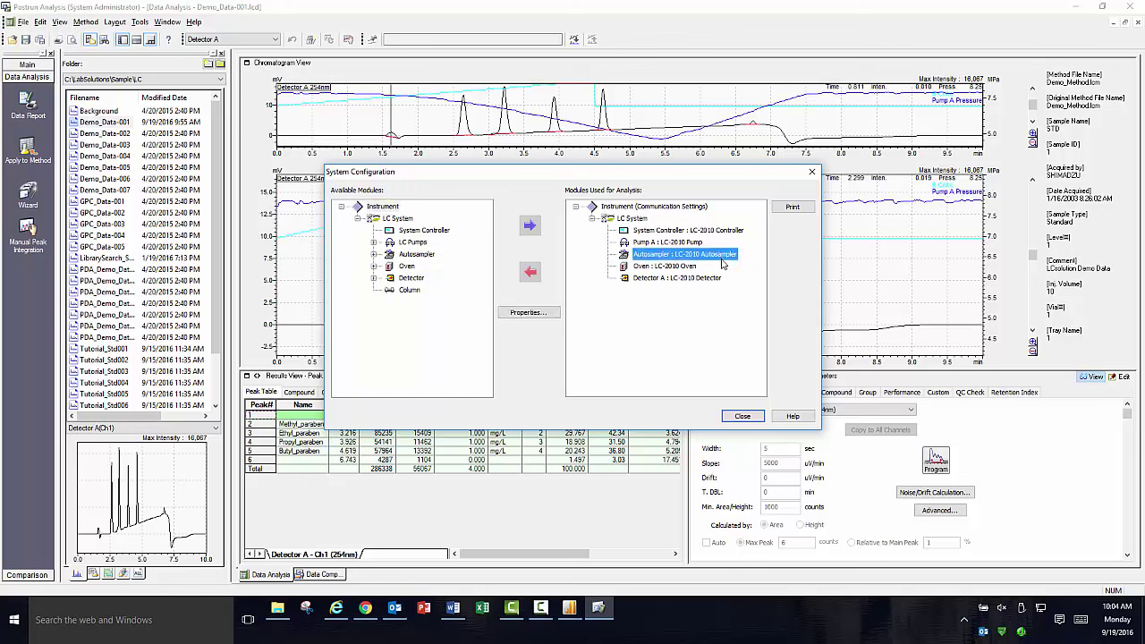
pyautogui.click(687, 267)
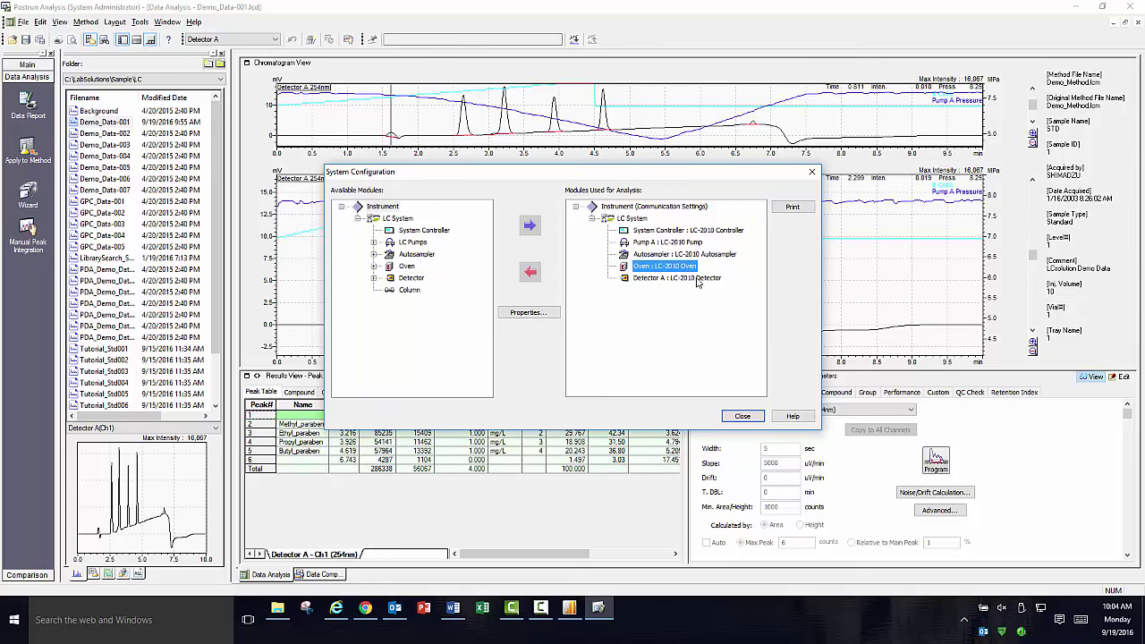
pyautogui.click(697, 280)
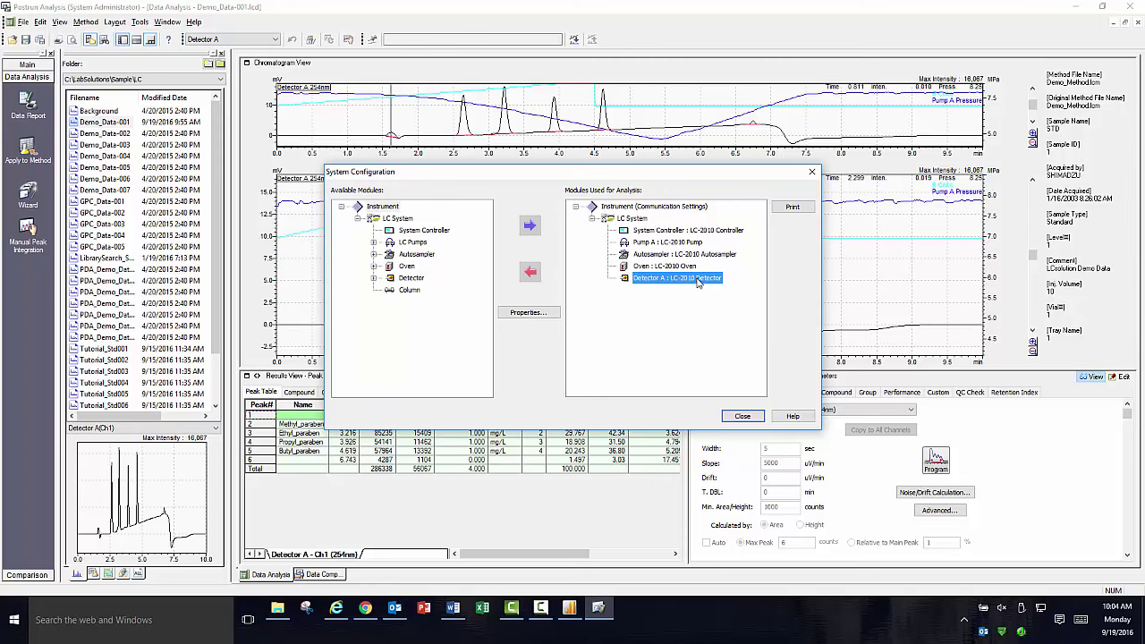
pyautogui.doubleClick(678, 211)
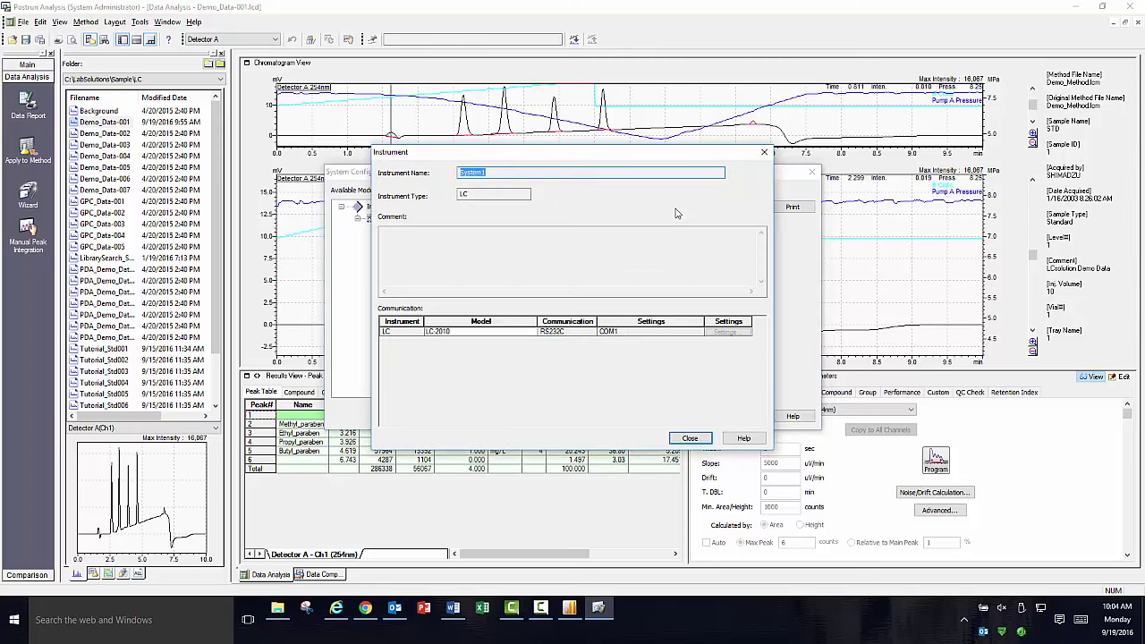
pyautogui.click(704, 440)
pyautogui.click(742, 417)
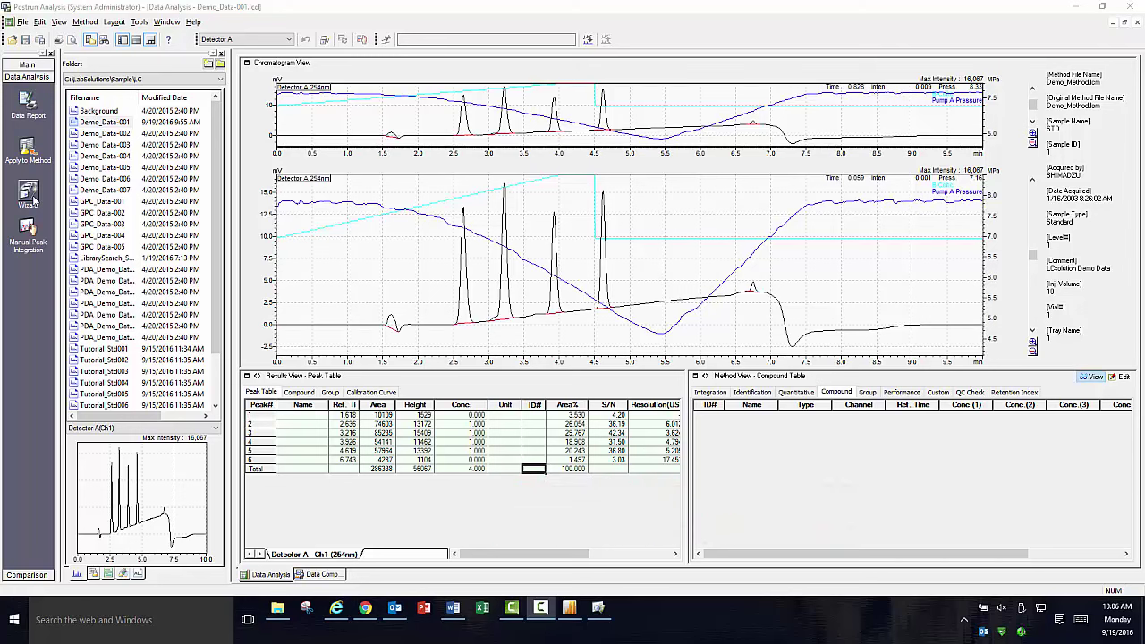
# In the Compound Table Wizard, enable the 0, 2 and 5 min time-program events, simulate, and proceed to step 2.
pyautogui.click(34, 199)
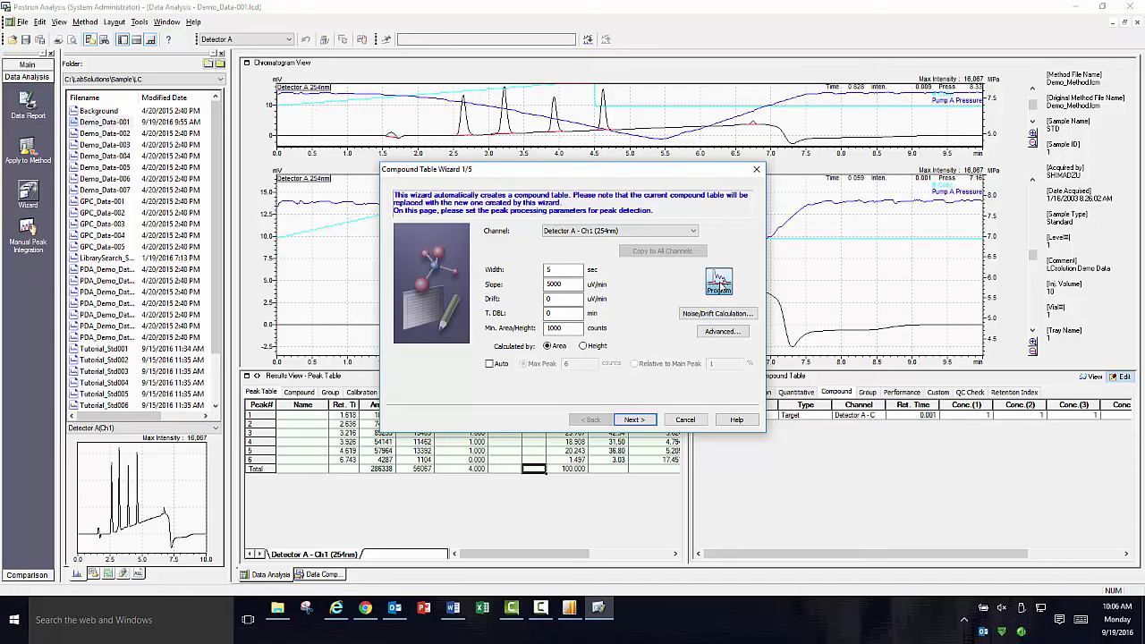
pyautogui.click(720, 281)
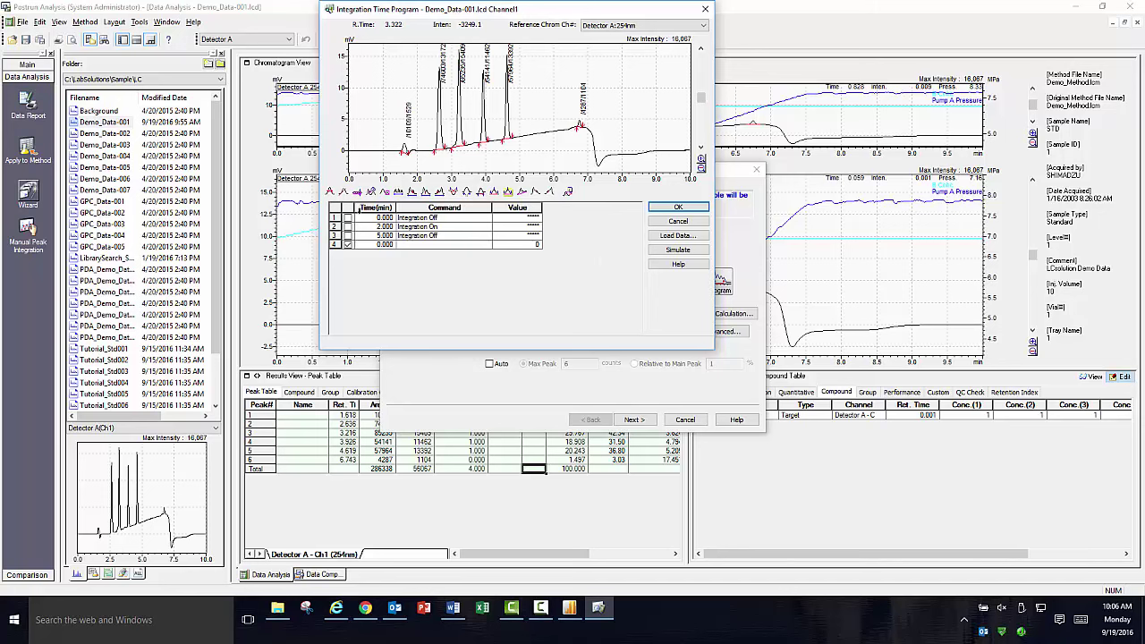
pyautogui.click(347, 218)
pyautogui.click(347, 226)
pyautogui.click(347, 235)
pyautogui.click(677, 250)
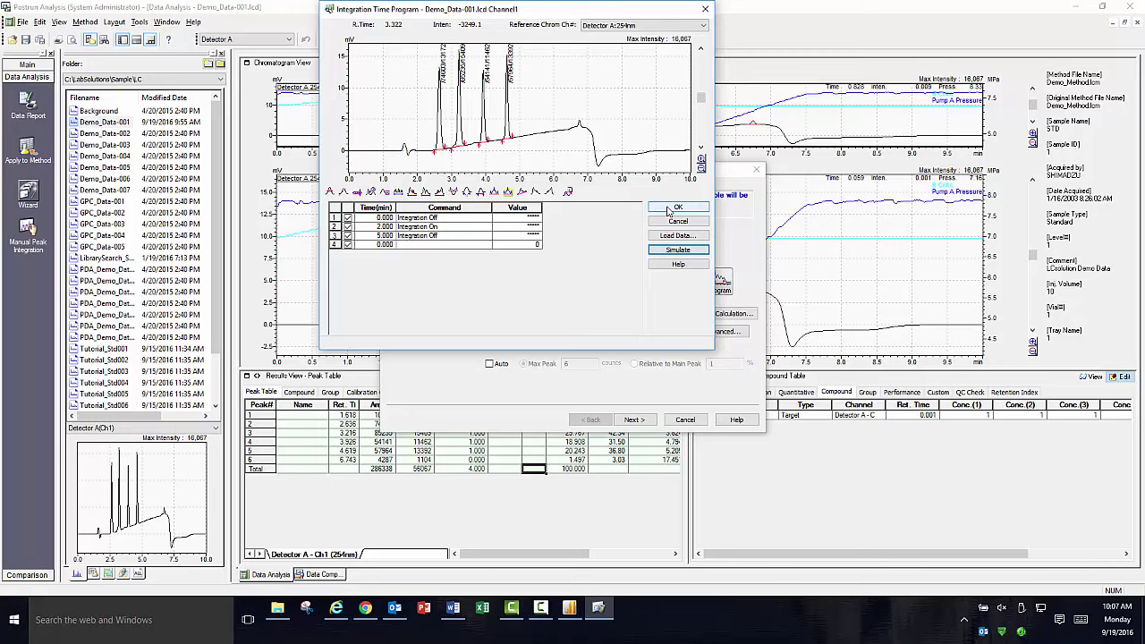
pyautogui.click(678, 207)
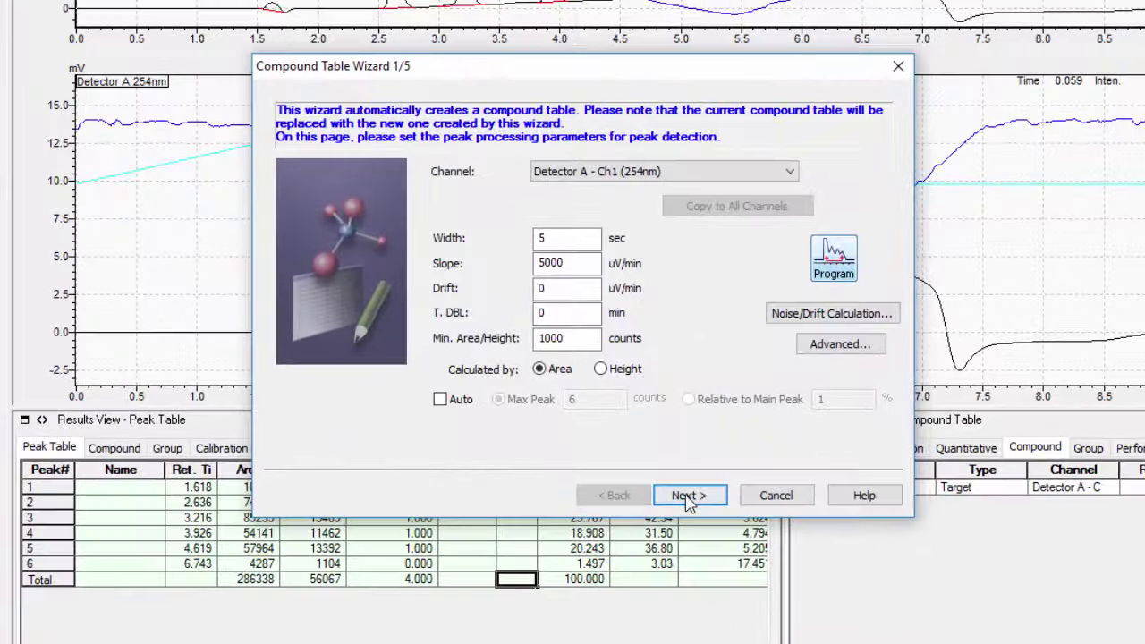
pyautogui.click(689, 496)
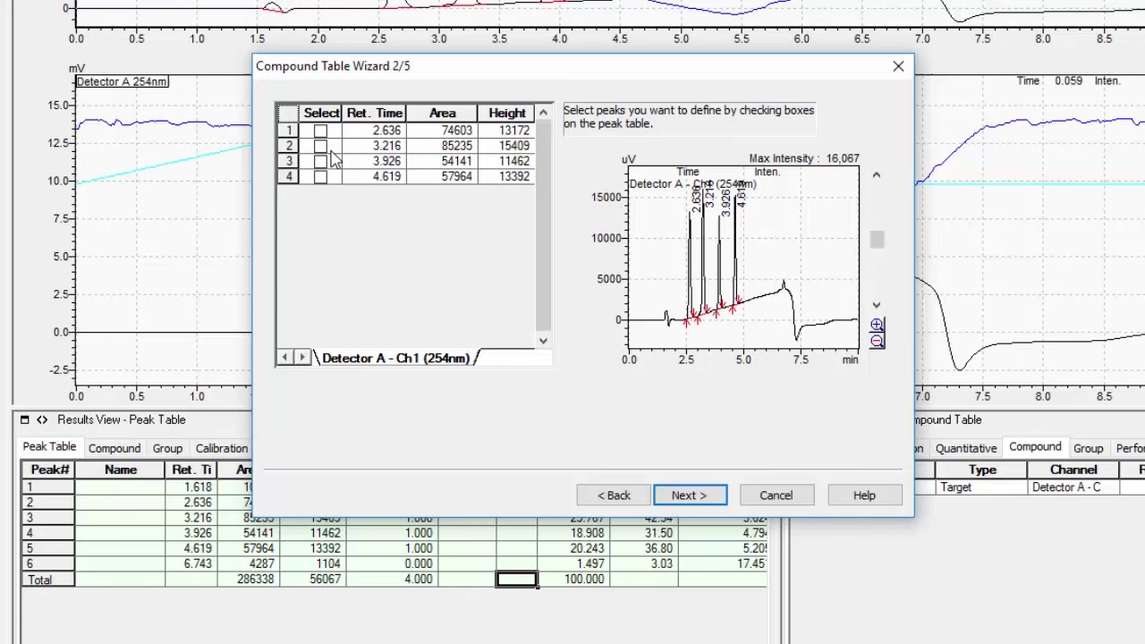
# Select the peaks at 2.636, 3.216, 3.926 and 4.619 min in wizard step 2/5.
pyautogui.click(320, 132)
pyautogui.click(320, 146)
pyautogui.click(322, 162)
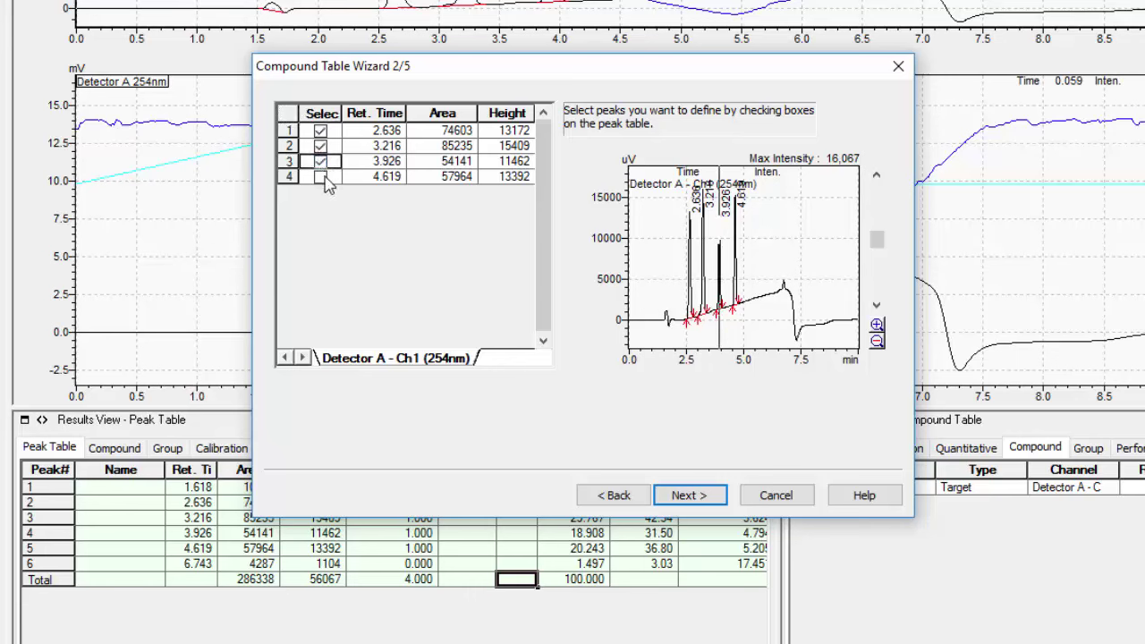
pyautogui.click(320, 177)
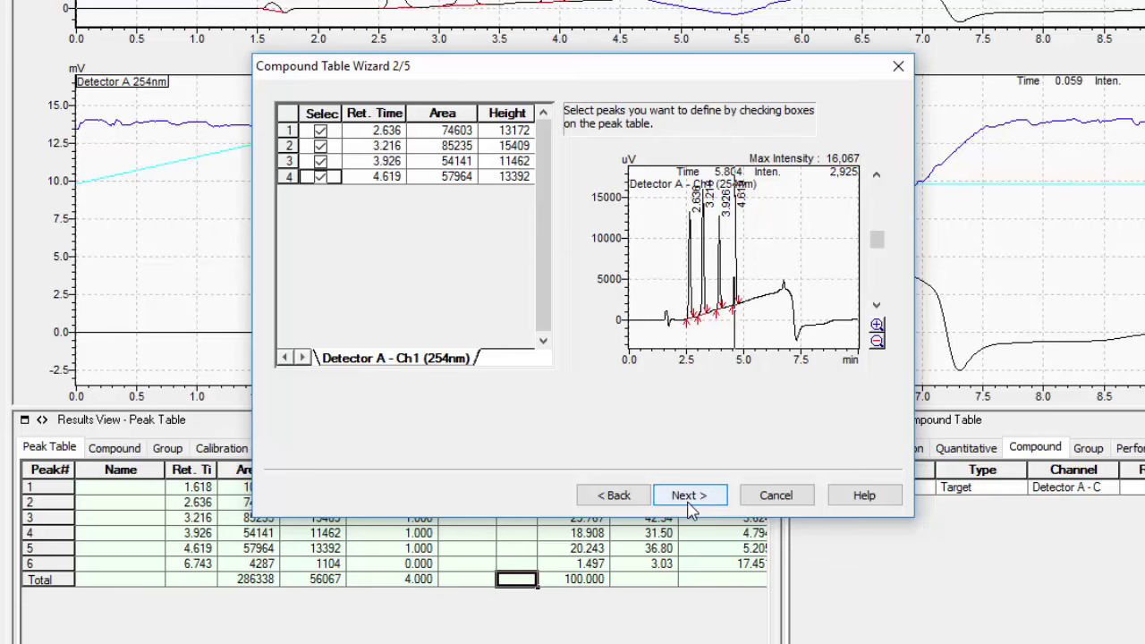
# Advance to step 3/5 and confirm External Standard by area, 5 levels, linear fit and mg/L.
pyautogui.click(690, 504)
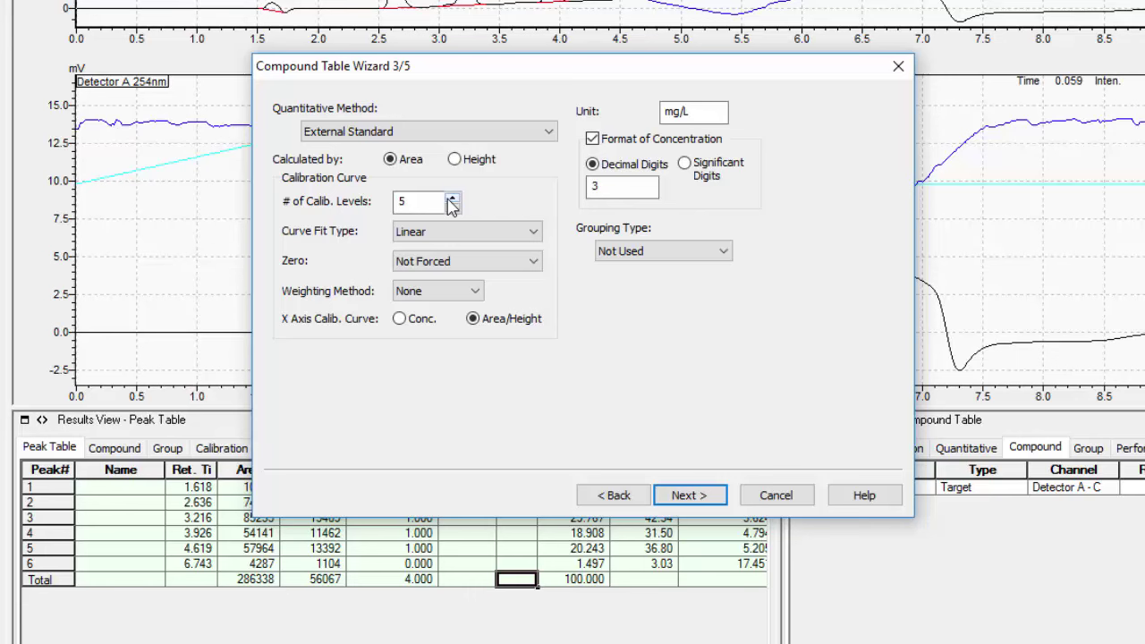
pyautogui.click(687, 112)
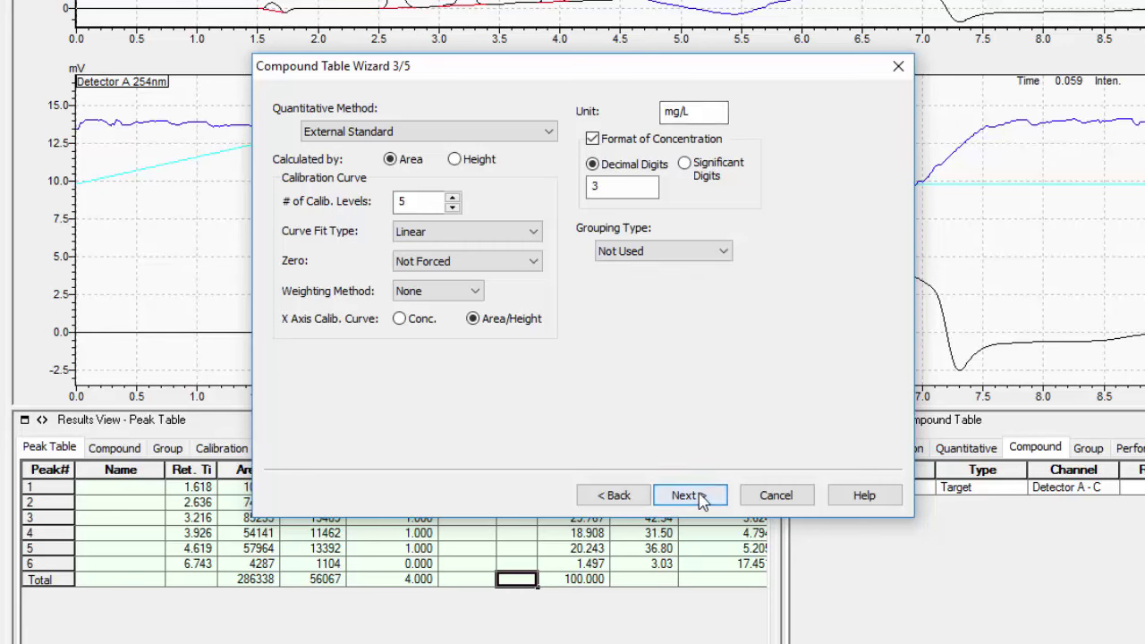
# Keep the default identification settings through step 5/5 and select the four RT:2.636–RT:4.619 names.
pyautogui.click(701, 499)
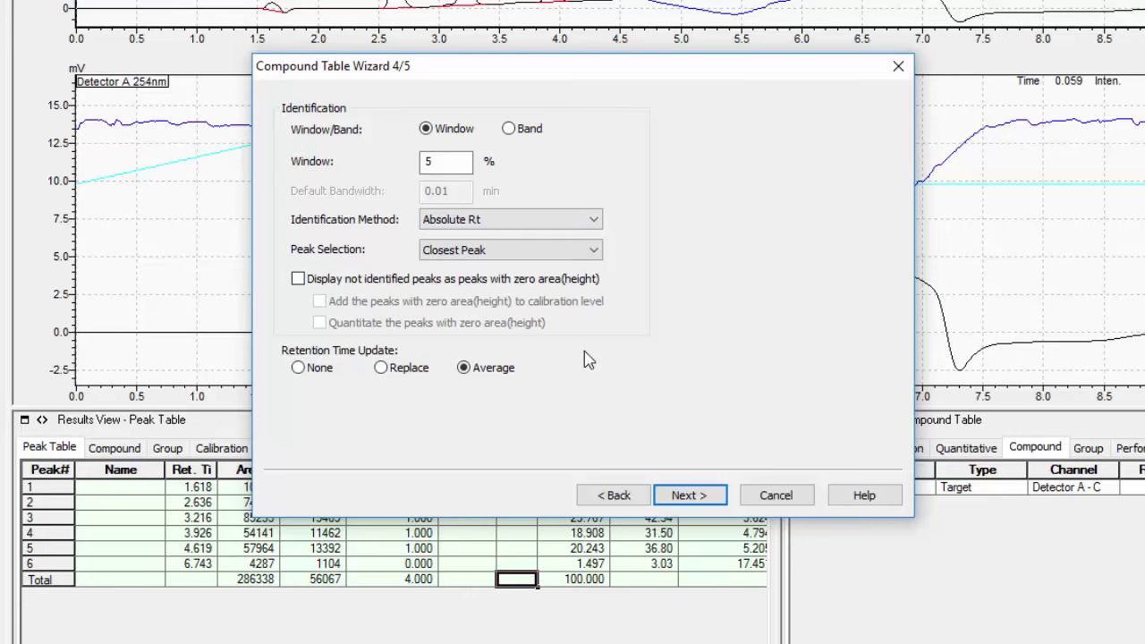
pyautogui.click(682, 497)
pyautogui.moveTo(377, 176); pyautogui.dragTo(384, 224)
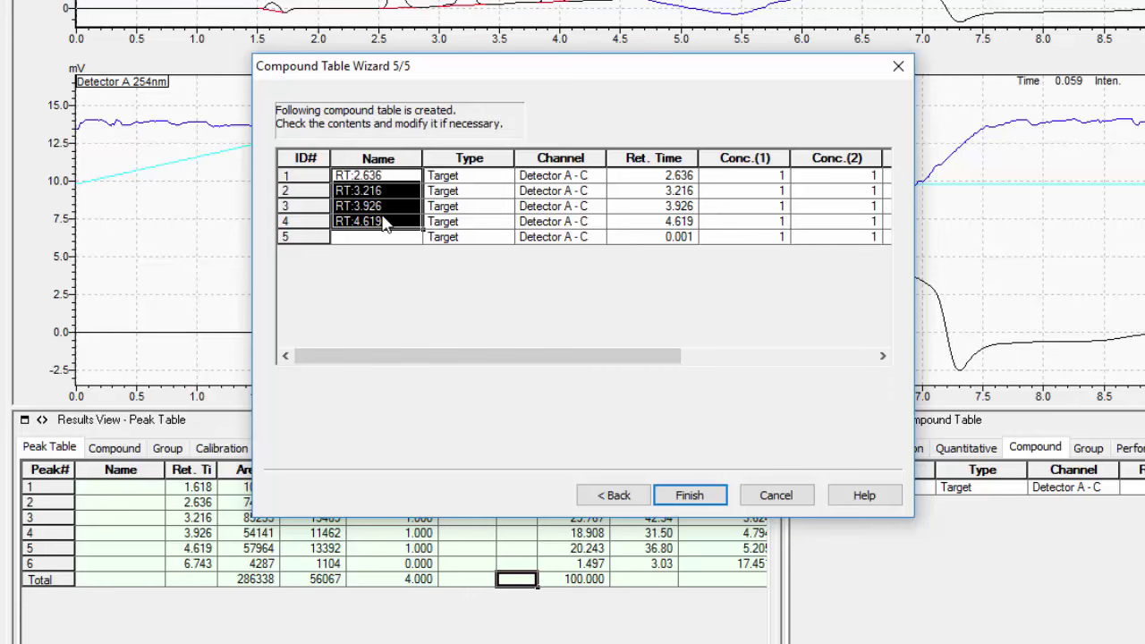
# Paste Methyl_, Ethyl_, Propyl_ and Butyl_paraben over the RT names and finish the wizard.
pyautogui.write('Methyl_paraben Ethyl_paraben Propyl_paraben Butyl_paraben')
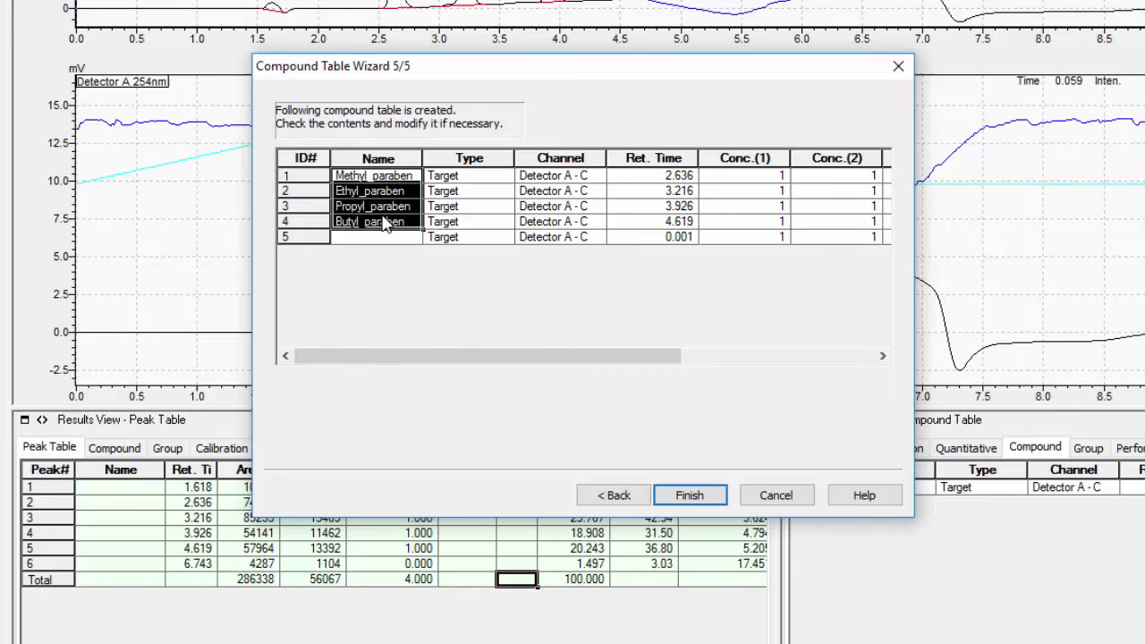
pyautogui.click(400, 238)
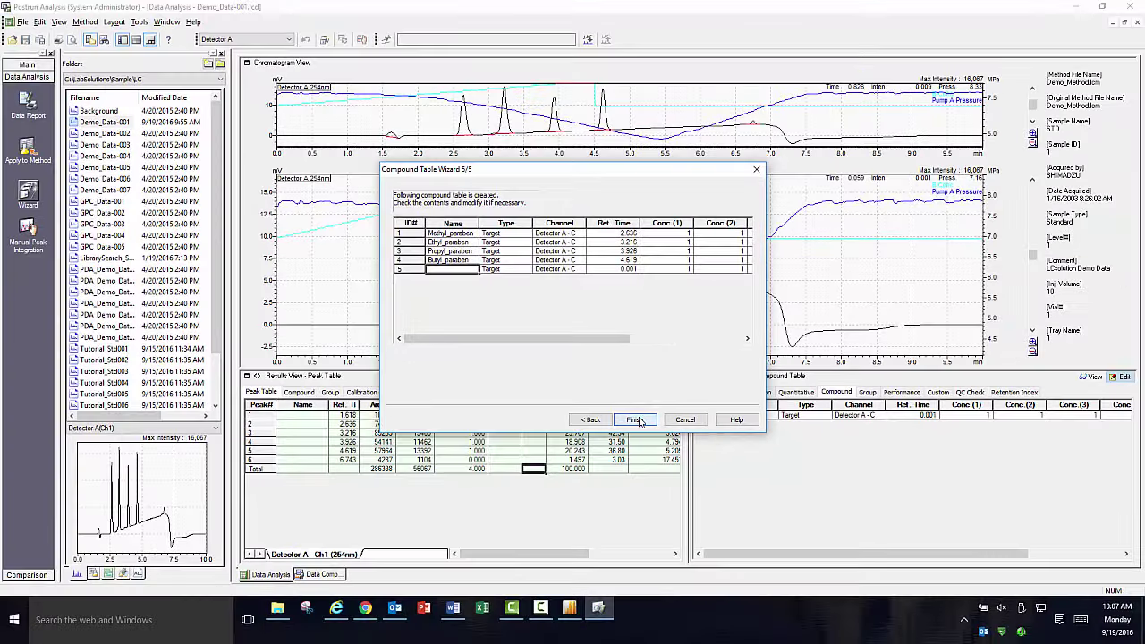
pyautogui.click(696, 498)
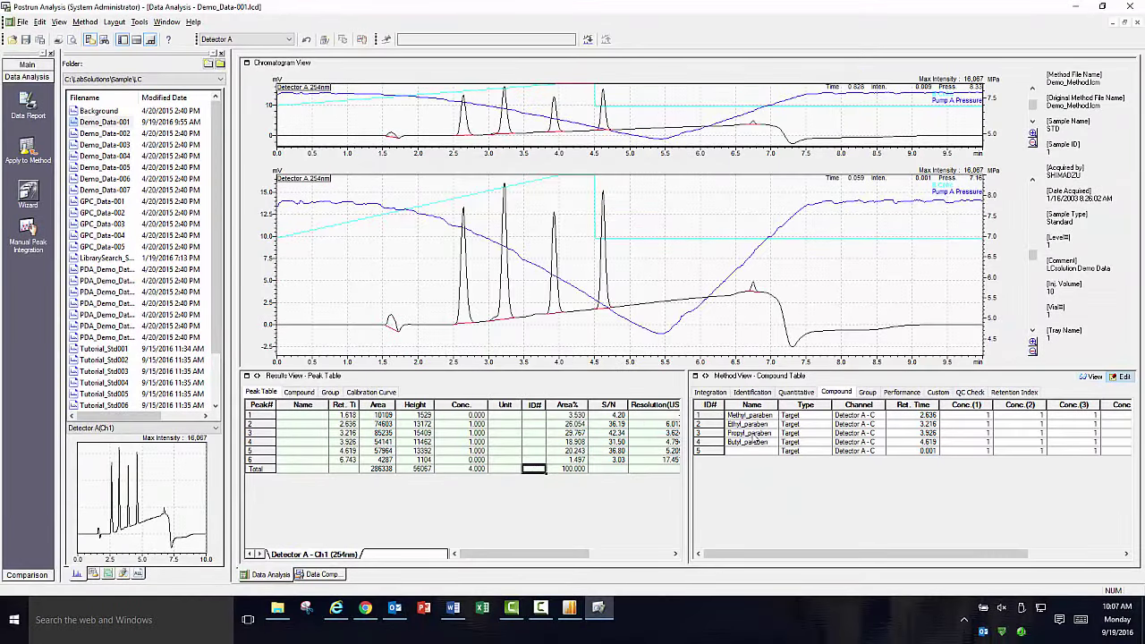
# Apply the compound table to the peak results and check the Methyl_paraben and Ethyl_paraben peaks.
pyautogui.click(1089, 379)
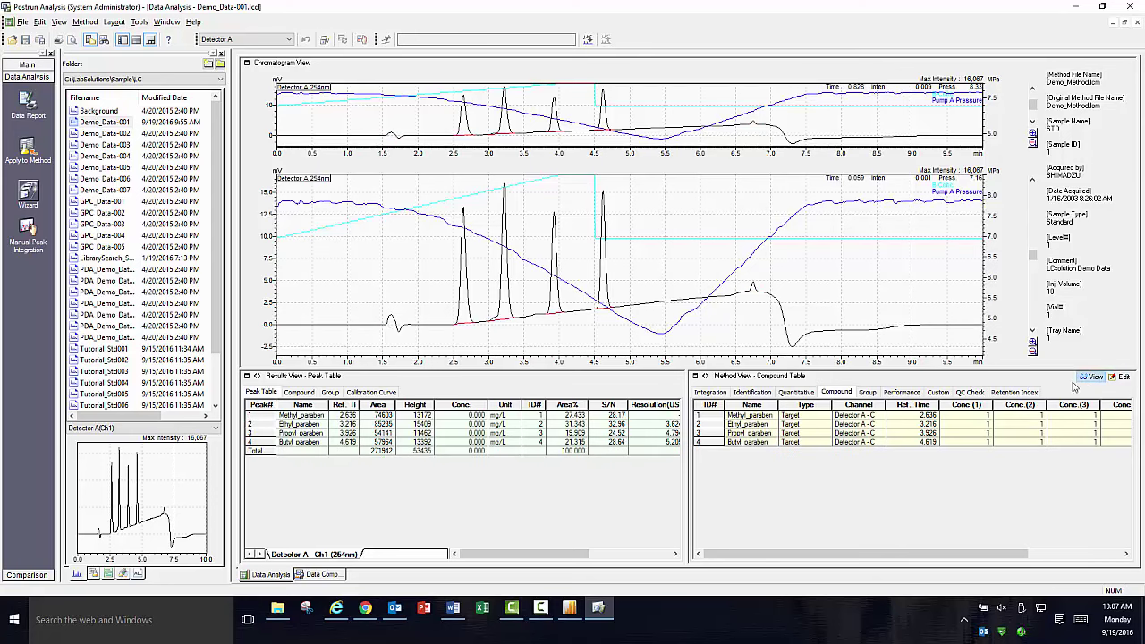
pyautogui.click(268, 417)
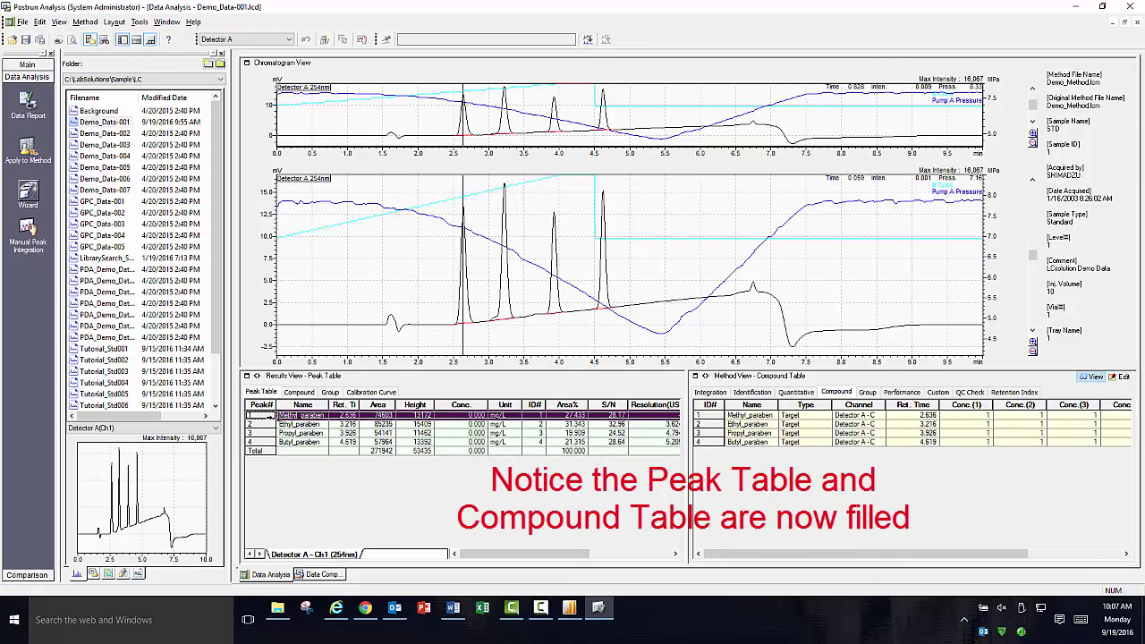
pyautogui.click(264, 425)
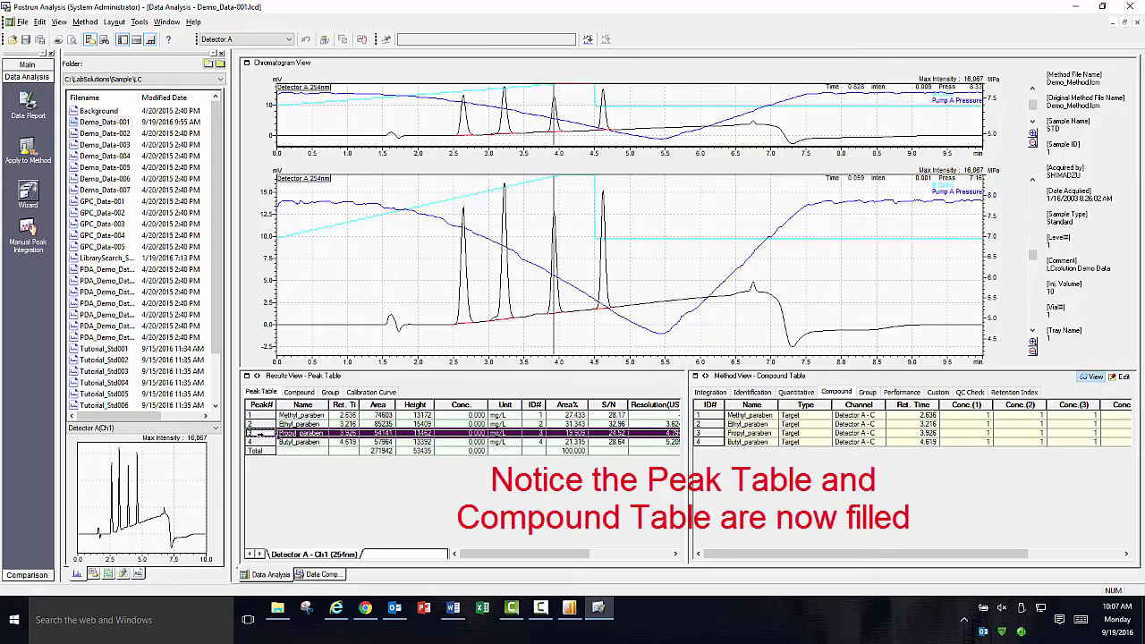